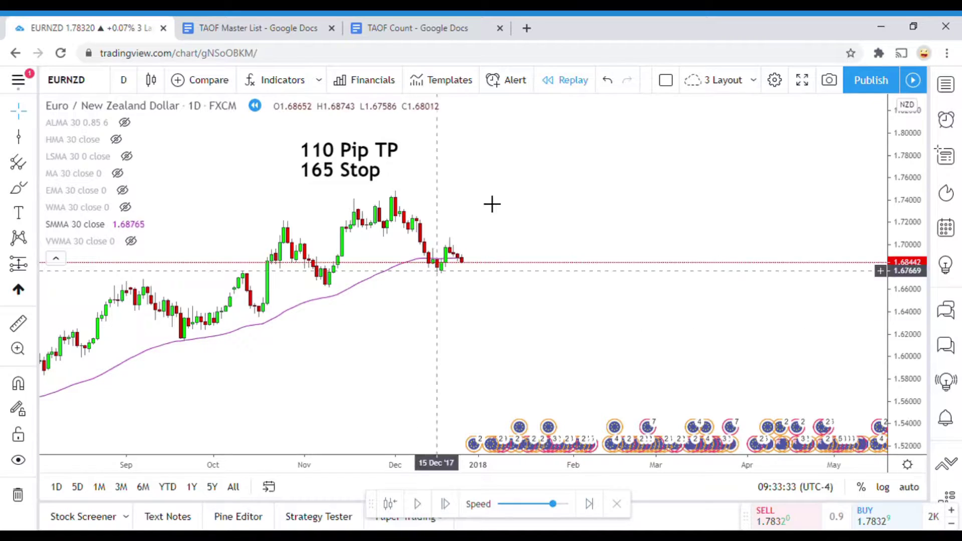
# Step: Switch to the TAOF Count Google Doc showing 59 indicators tested and 18 winners
pyautogui.click(408, 28)
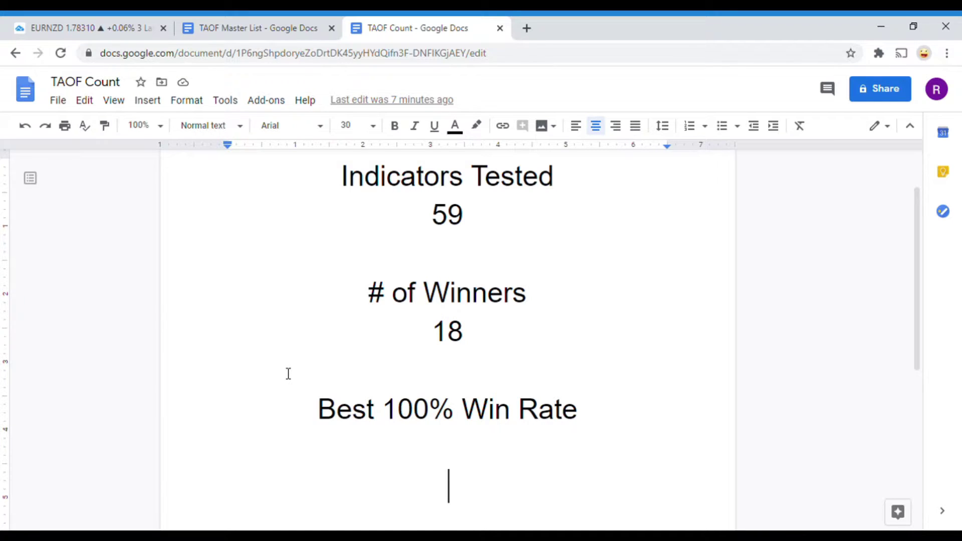
# Step: Back on the EURNZD chart, run the bar replay into early January 2018 at a 1.66002 close
pyautogui.click(69, 28)
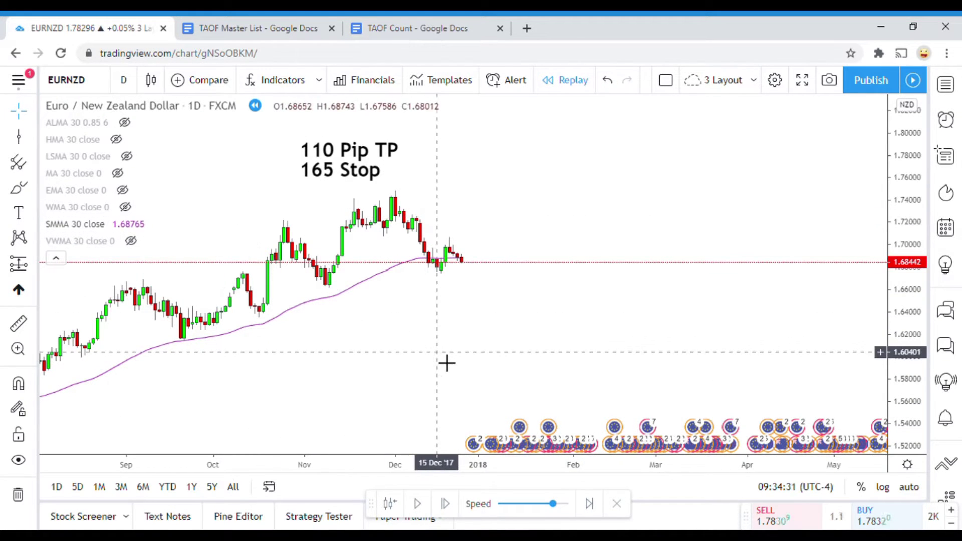
pyautogui.moveTo(397, 367)
pyautogui.mouseDown()
pyautogui.moveTo(391, 351)
pyautogui.moveTo(402, 372)
pyautogui.mouseUp()
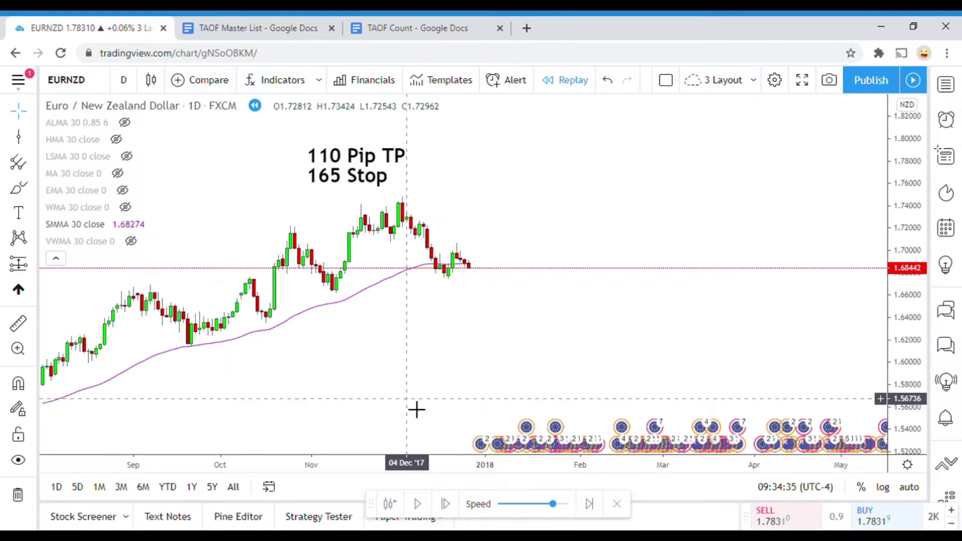
pyautogui.moveTo(370, 371); pyautogui.dragTo(367, 367)
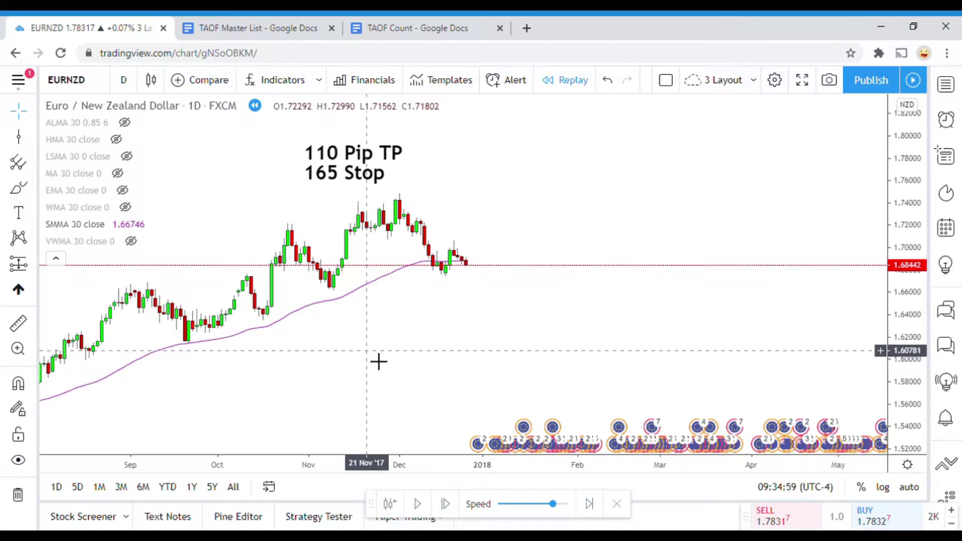
pyautogui.moveTo(377, 361); pyautogui.dragTo(369, 347)
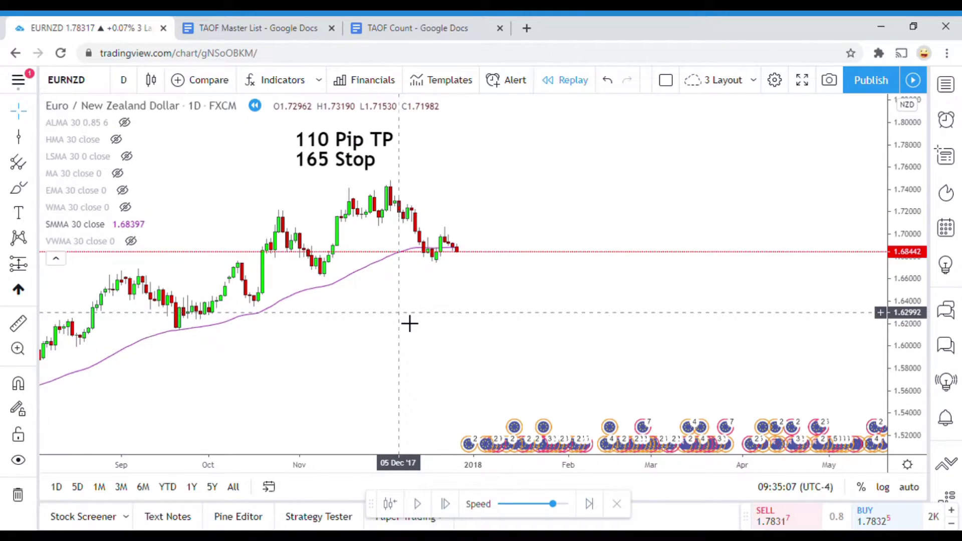
pyautogui.moveTo(408, 322); pyautogui.dragTo(369, 329)
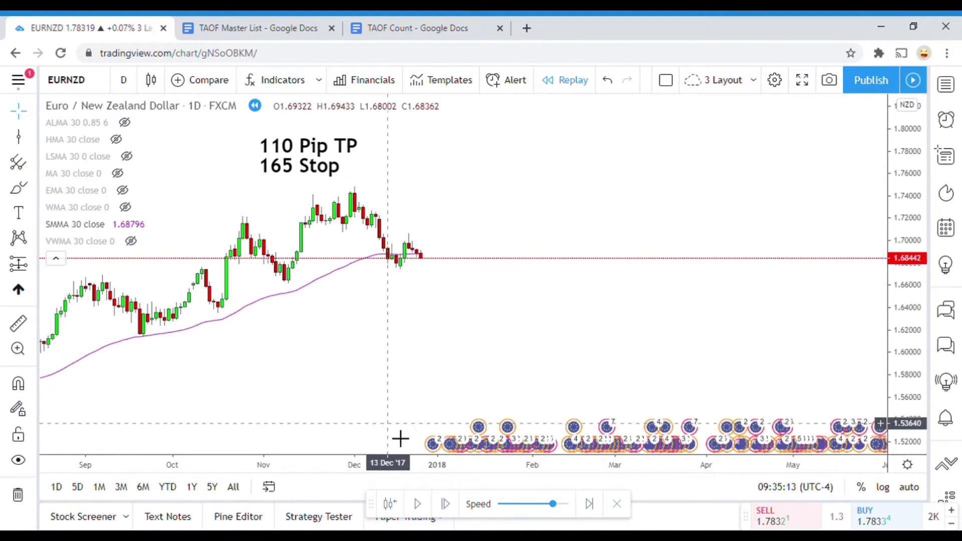
pyautogui.click(420, 505)
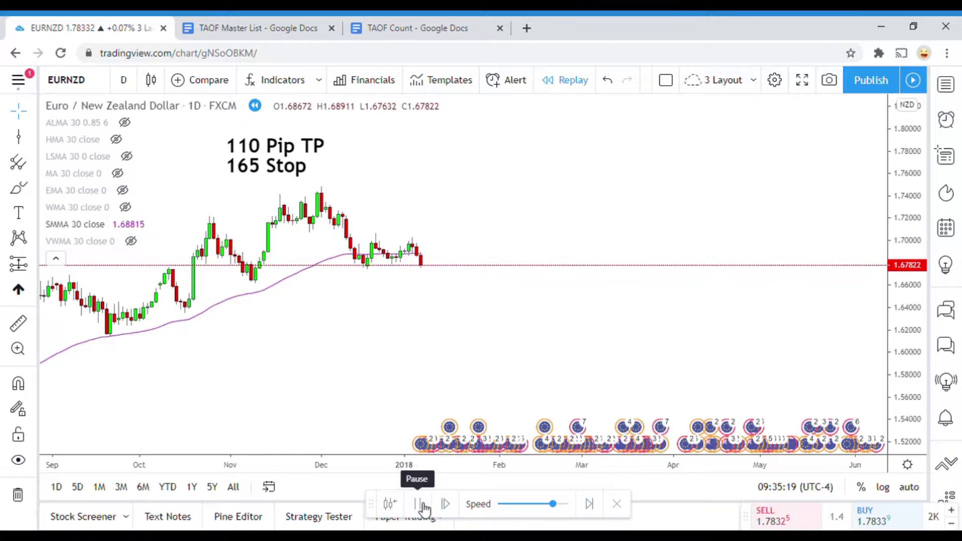
pyautogui.click(423, 506)
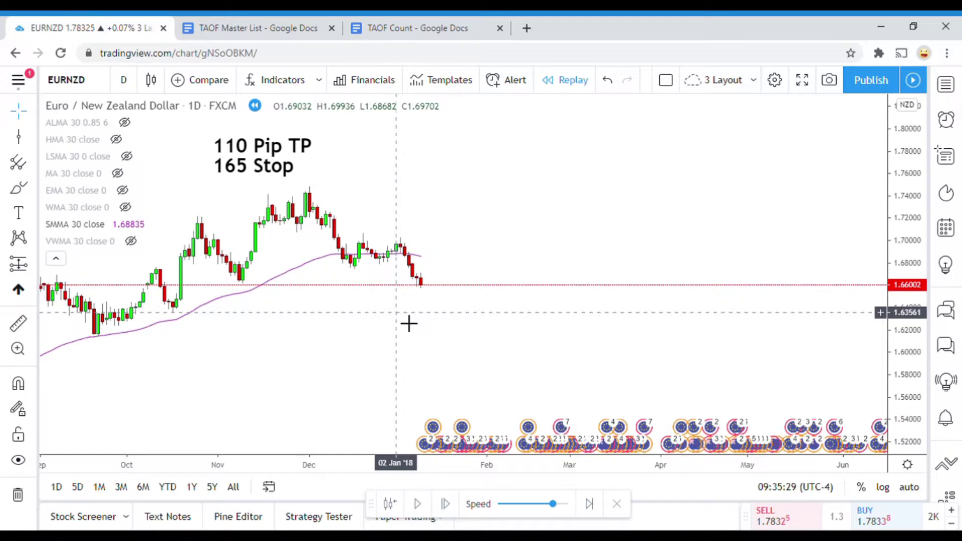
pyautogui.moveTo(409, 323); pyautogui.dragTo(411, 330)
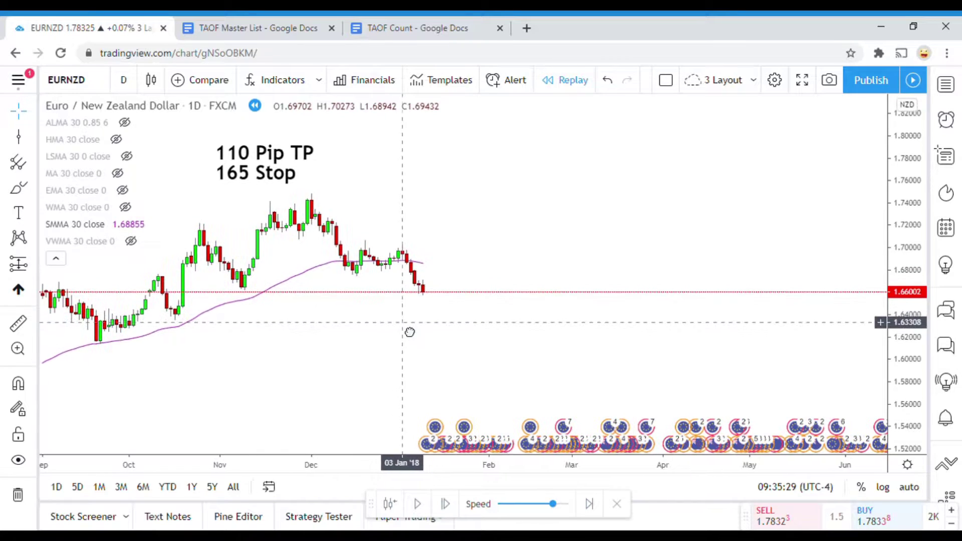
# Step: Measure the price range from the latest candle with the ruler tool
pyautogui.click(19, 326)
pyautogui.click(442, 270)
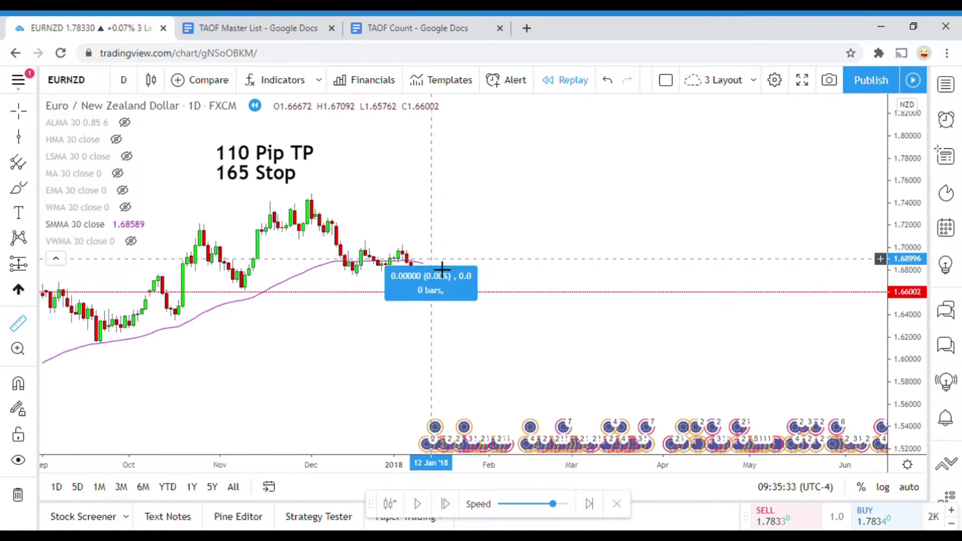
pyautogui.click(445, 254)
pyautogui.click(441, 276)
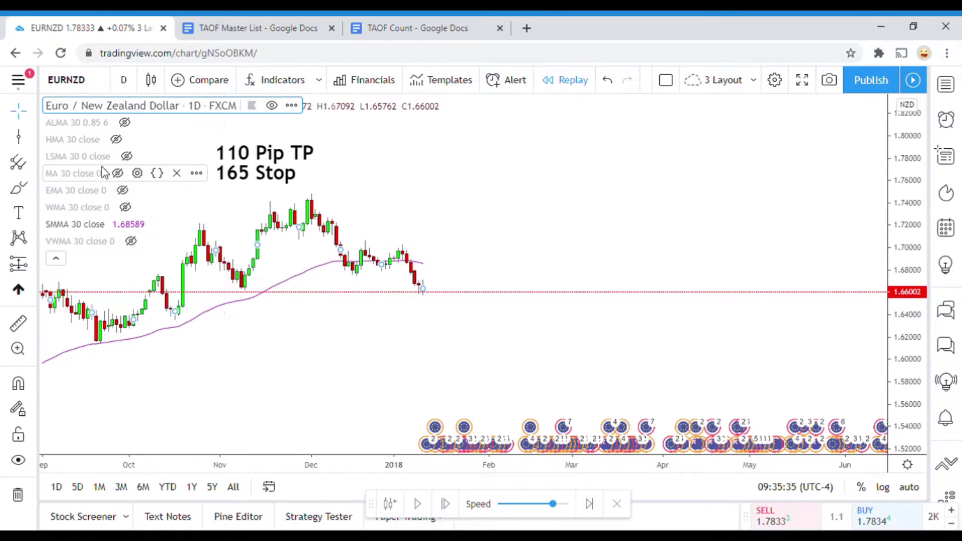
# Step: Mark the late-December and 04 Jan '18 signals with green vertical lines
pyautogui.click(19, 137)
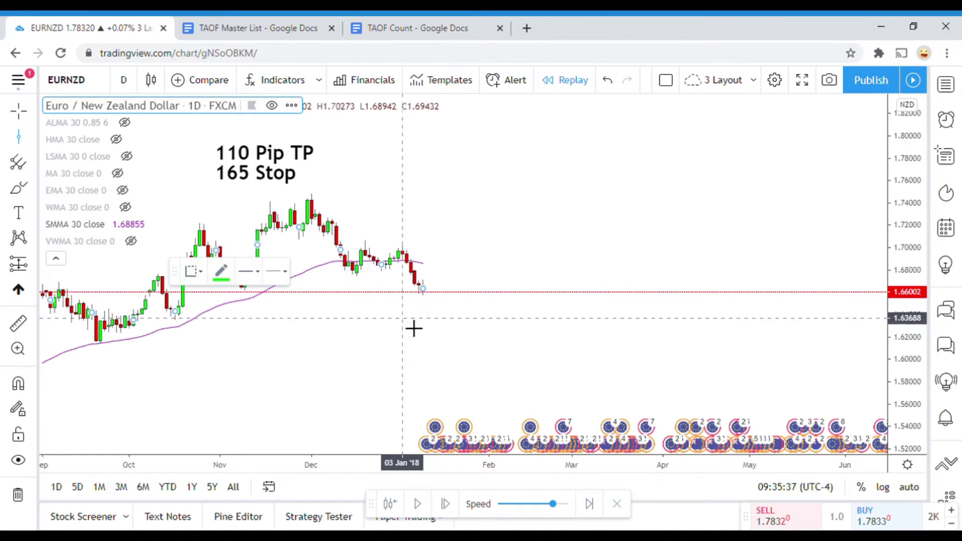
pyautogui.click(390, 319)
pyautogui.click(307, 312)
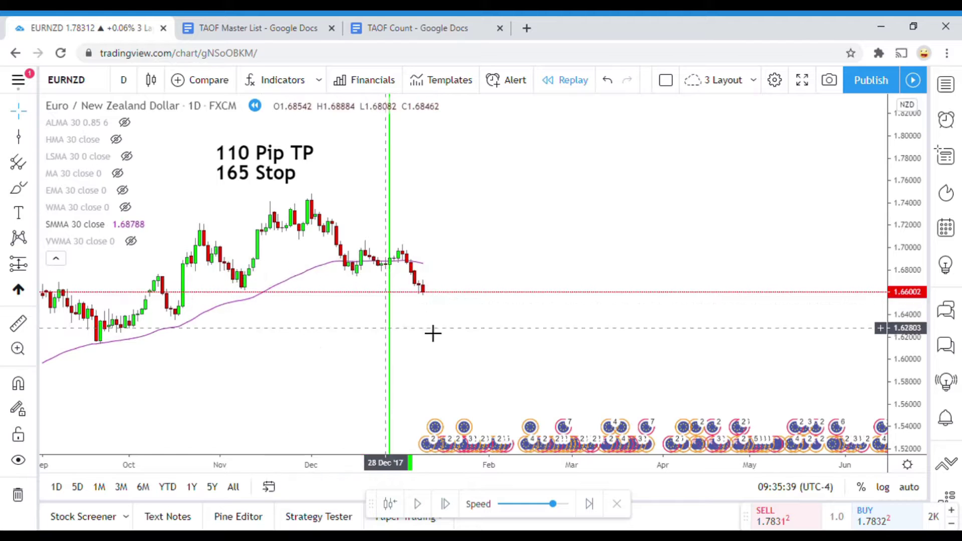
pyautogui.moveTo(443, 331); pyautogui.dragTo(440, 318)
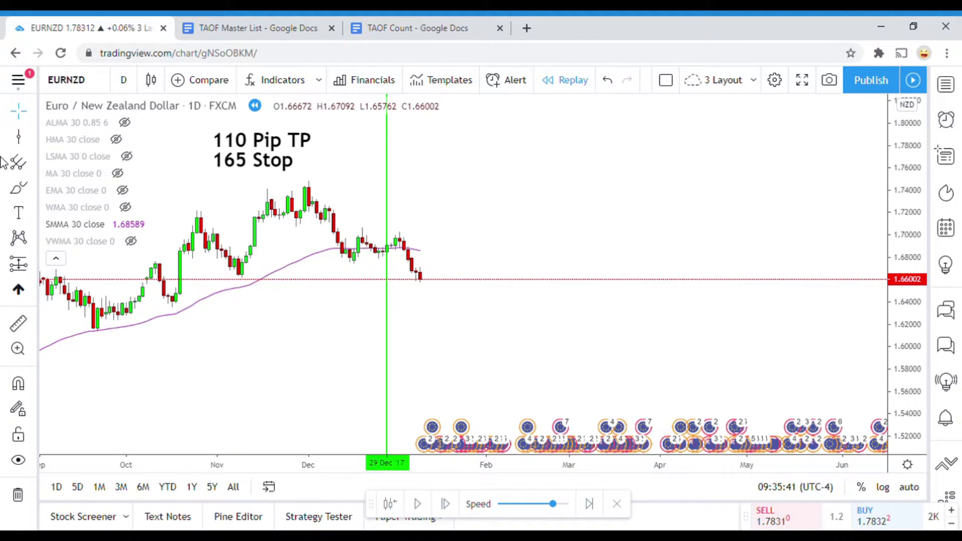
pyautogui.click(19, 139)
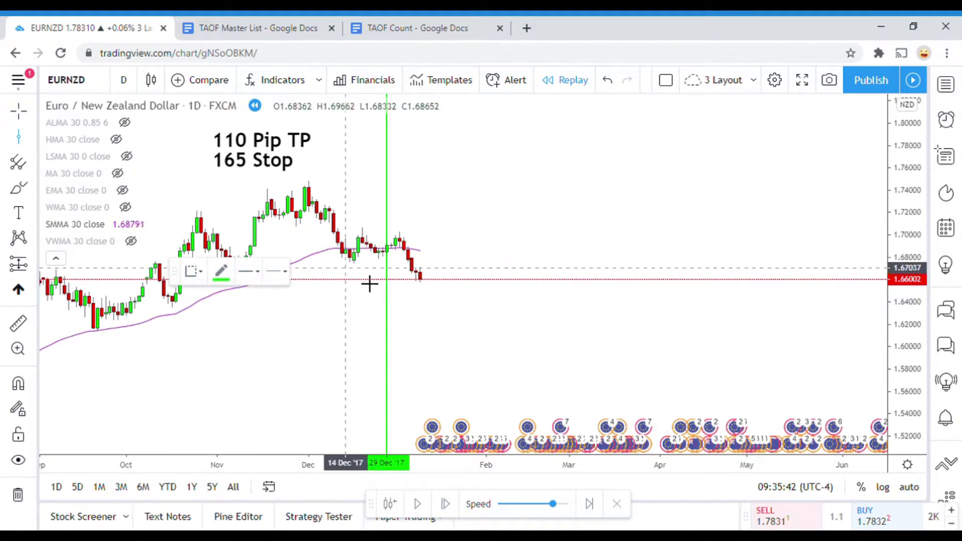
pyautogui.click(414, 309)
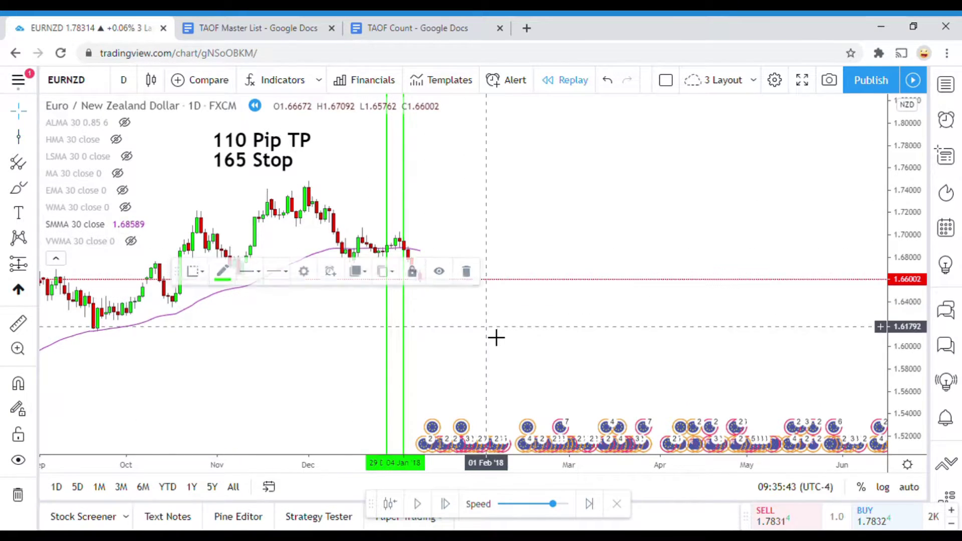
# Step: Advance the replay and mark the mid-January and 17 Jan '18 signals with red loss lines
pyautogui.click(423, 505)
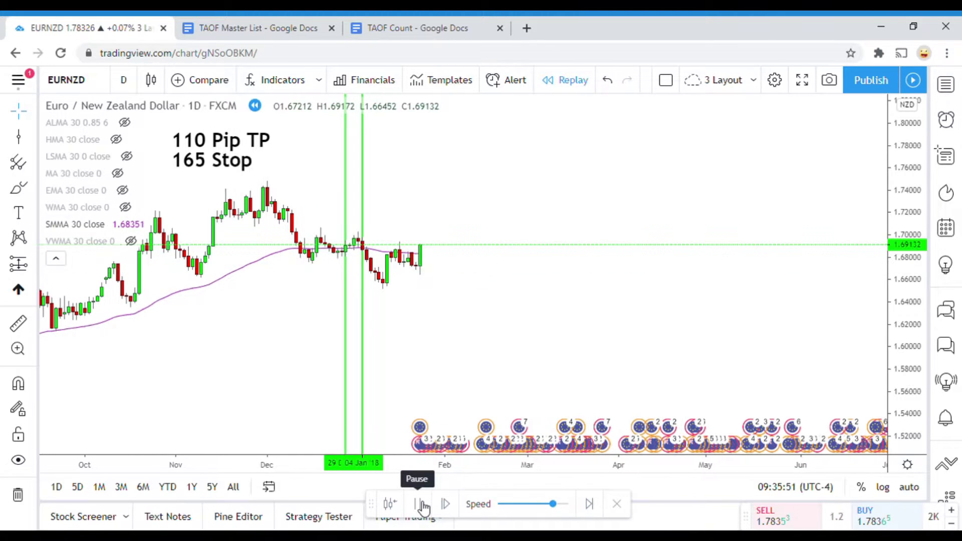
pyautogui.click(423, 505)
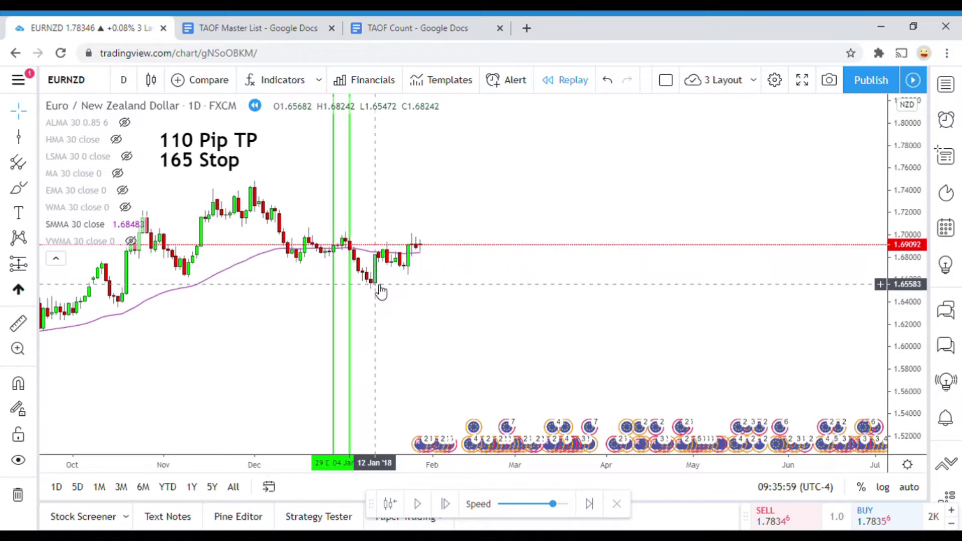
pyautogui.click(19, 137)
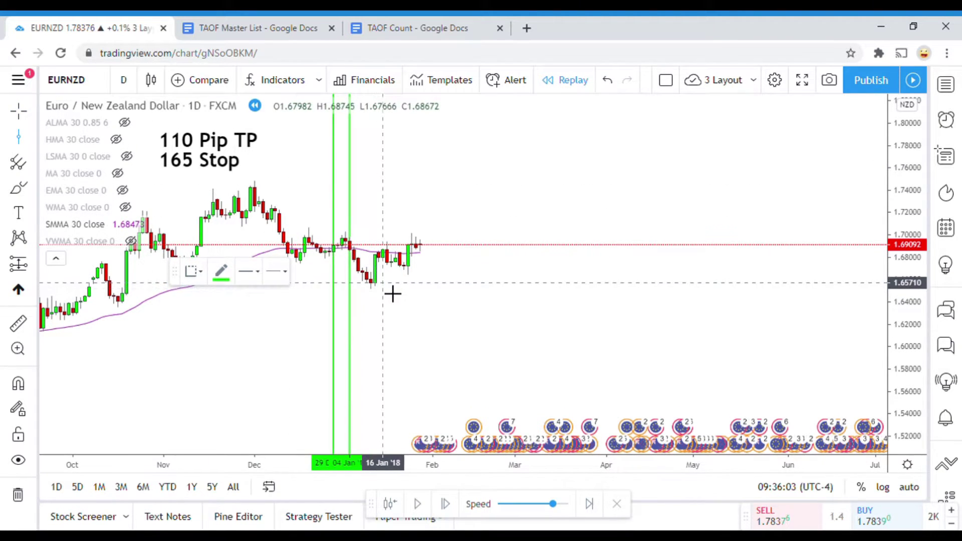
pyautogui.click(390, 294)
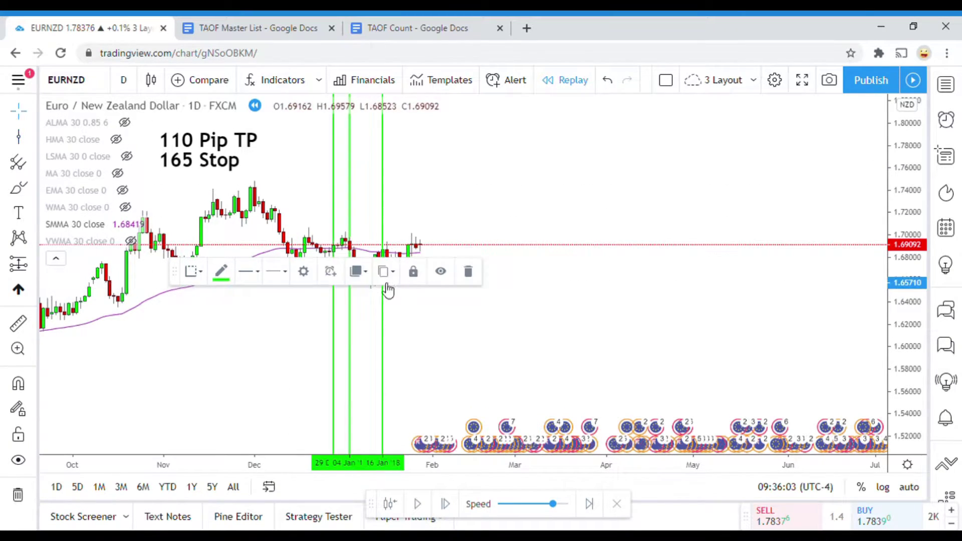
pyautogui.click(221, 272)
pyautogui.click(235, 312)
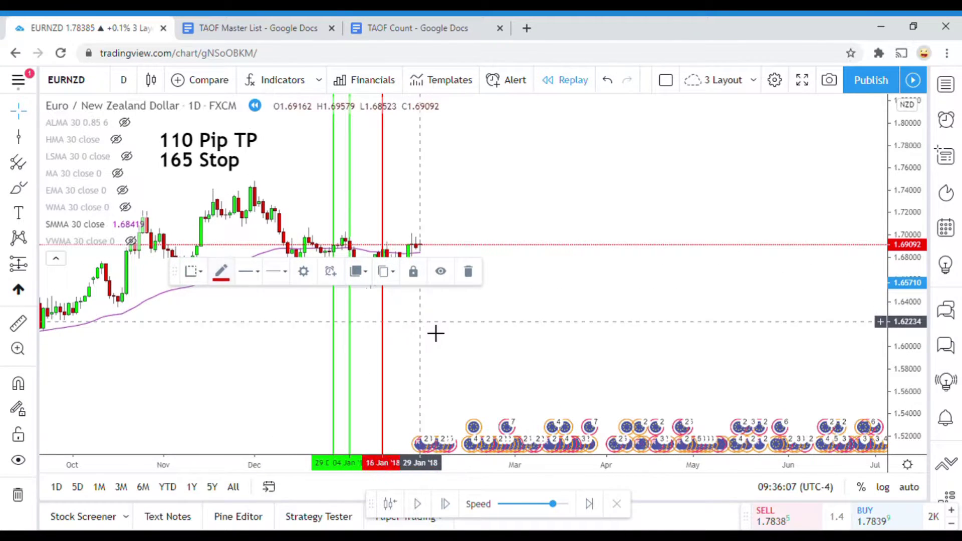
pyautogui.click(421, 321)
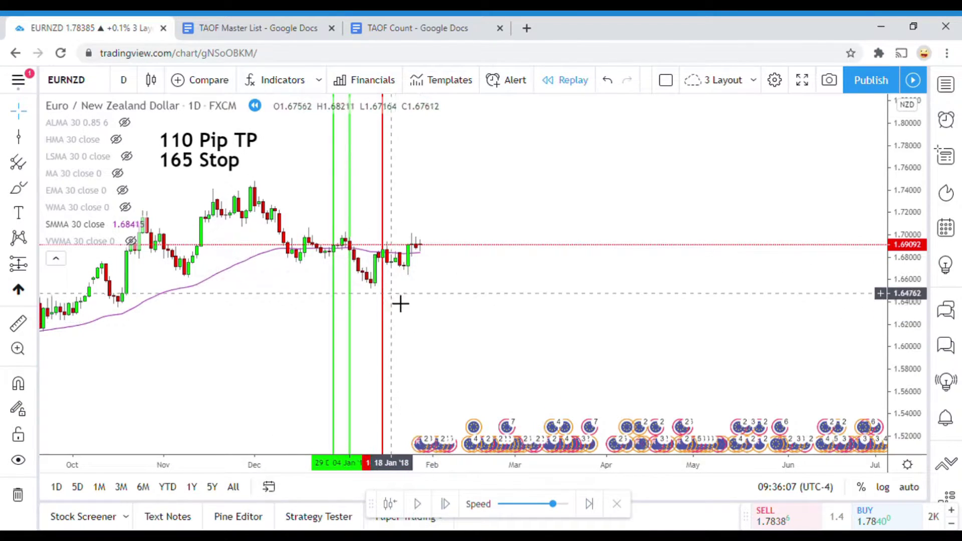
pyautogui.click(20, 142)
pyautogui.click(393, 316)
pyautogui.click(431, 315)
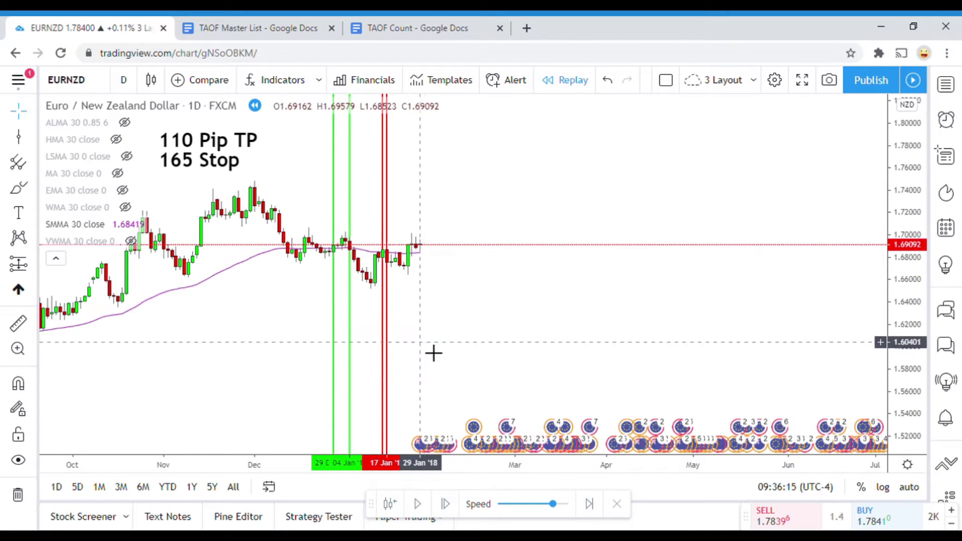
# Step: Advance the replay and mark 24 Jan '18 with a green win line
pyautogui.click(421, 504)
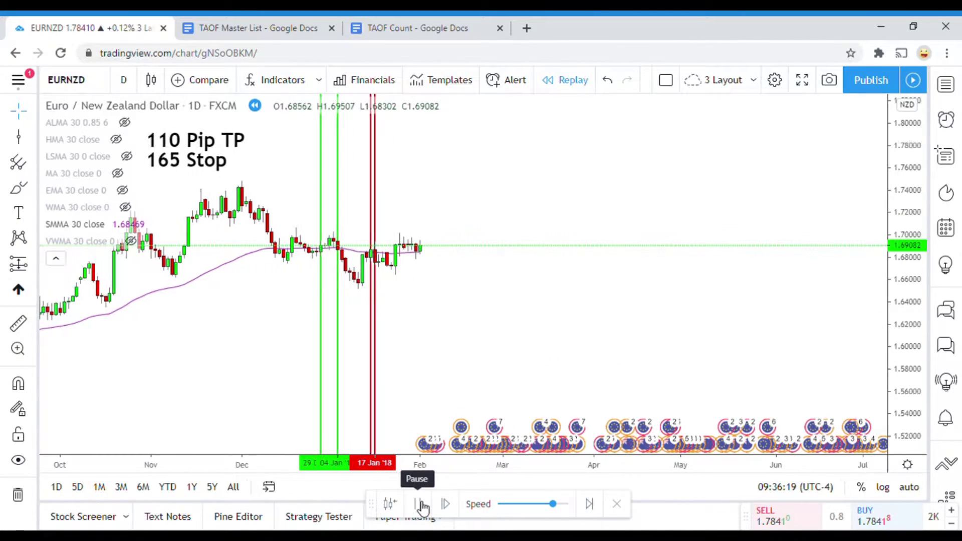
pyautogui.click(421, 505)
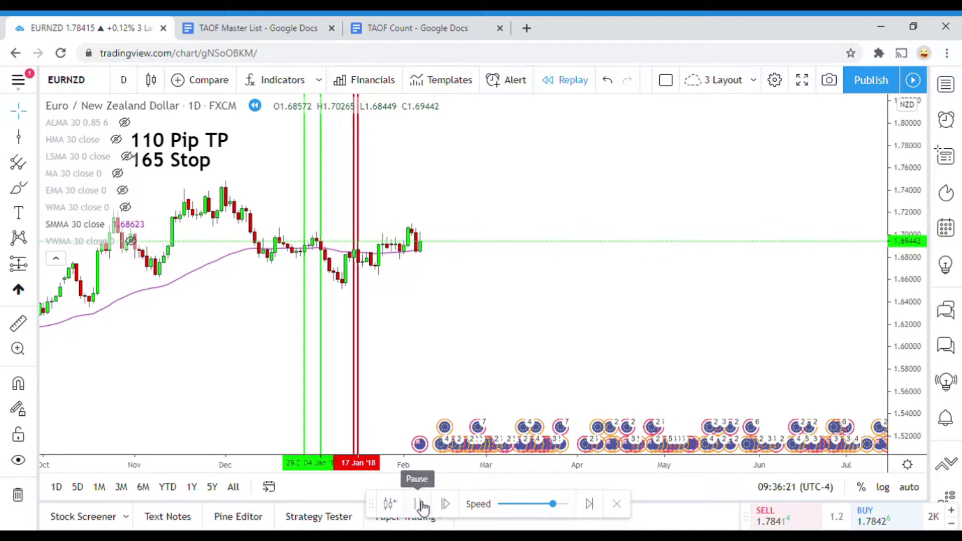
pyautogui.click(19, 140)
pyautogui.click(379, 343)
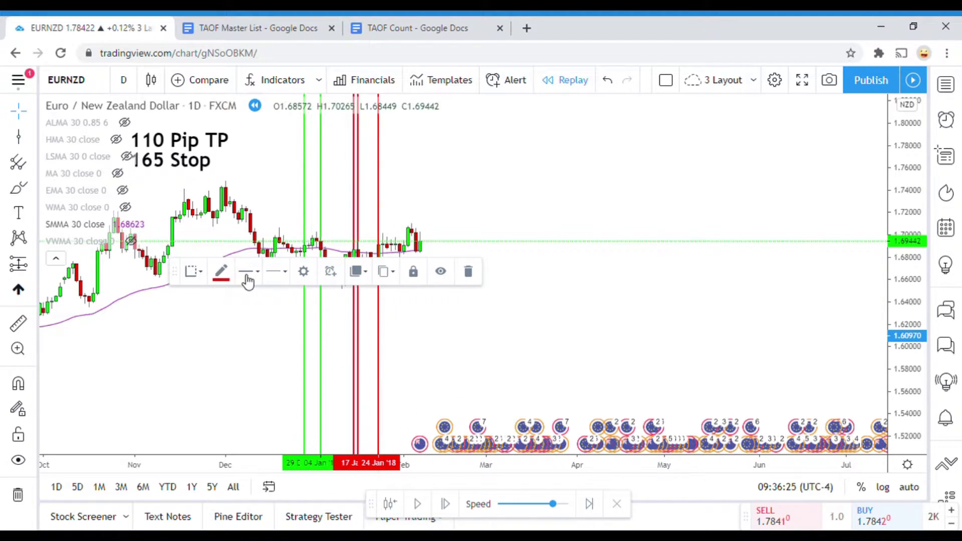
pyautogui.click(222, 273)
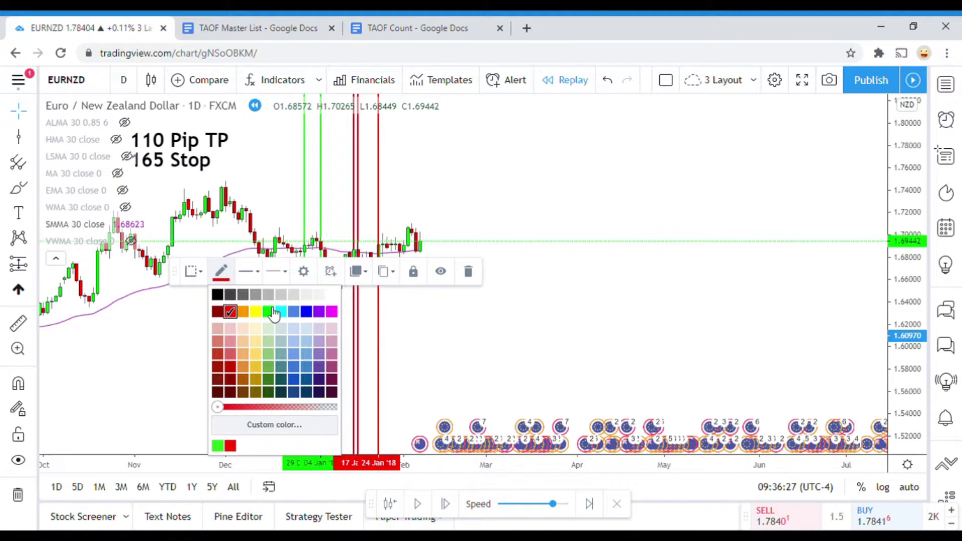
pyautogui.click(273, 312)
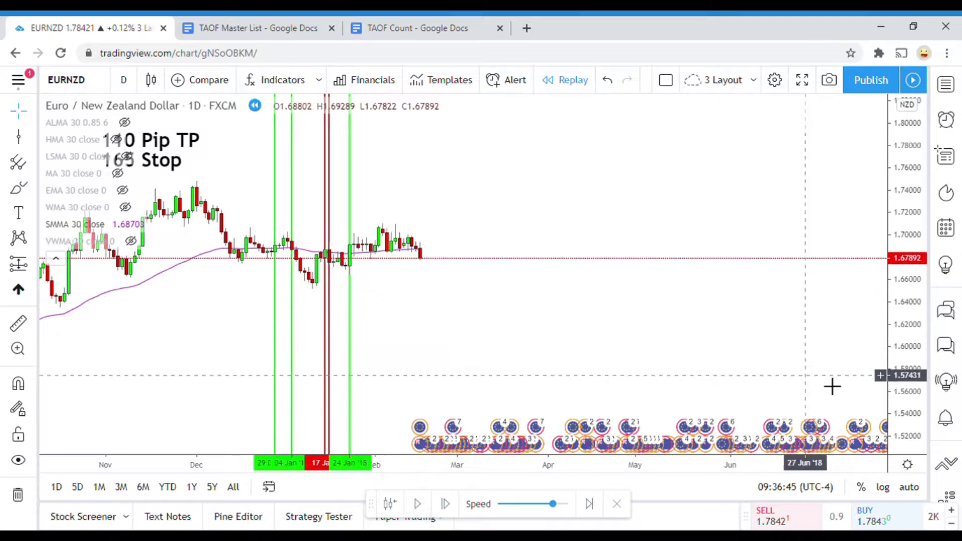
# Step: Stretch the price scale and mark 06 Feb '18 with a red loss line
pyautogui.moveTo(913, 383); pyautogui.dragTo(915, 346)
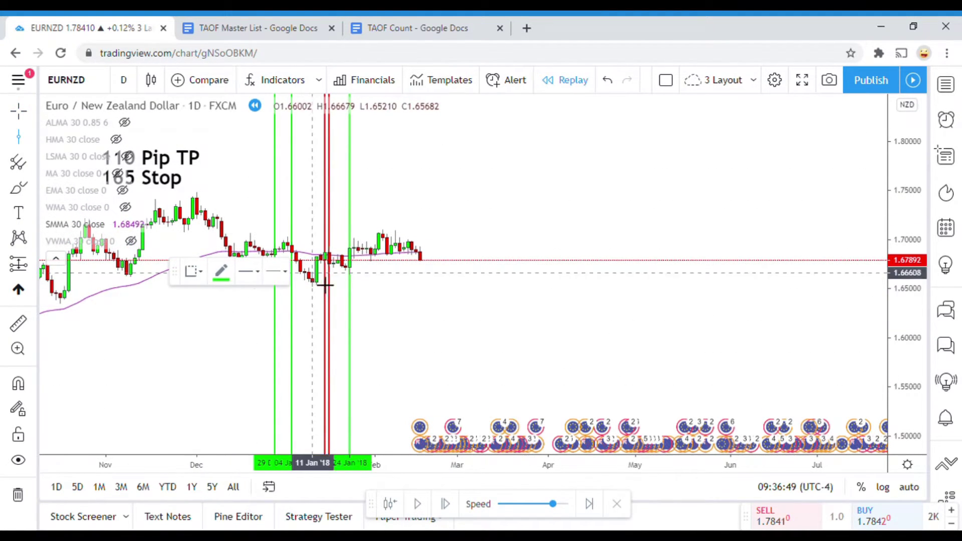
pyautogui.click(396, 301)
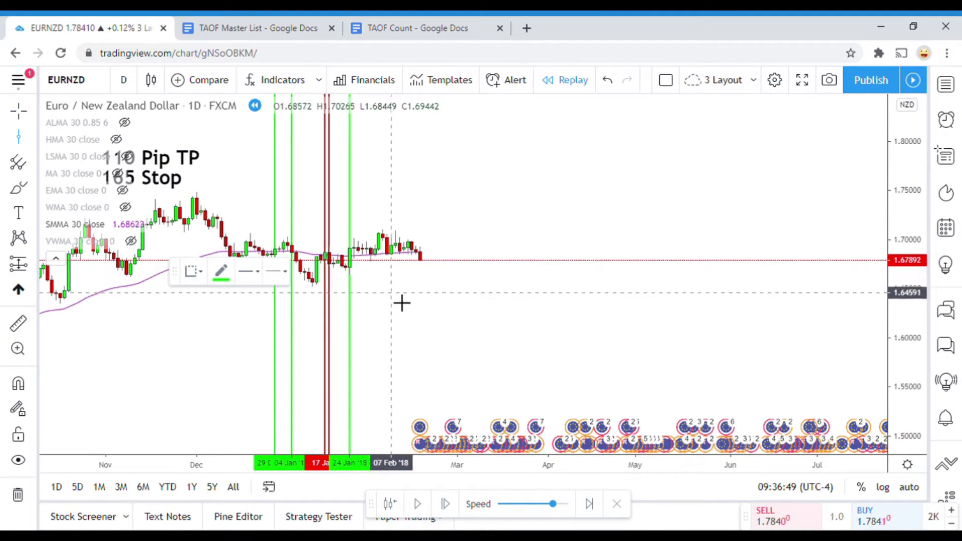
pyautogui.click(231, 279)
pyautogui.click(217, 311)
pyautogui.click(300, 316)
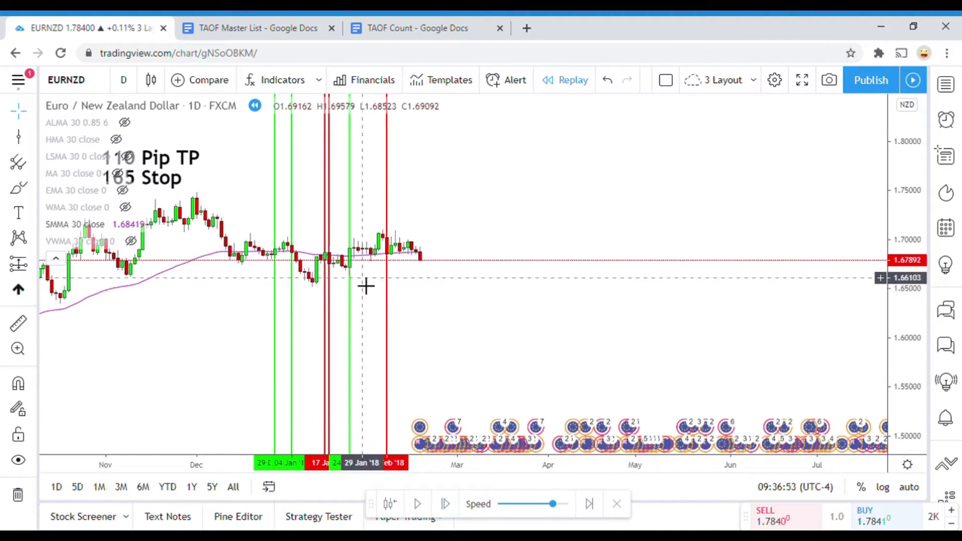
# Step: Measure the move since the signal and mark 07 Feb '18 with a green win line
pyautogui.click(20, 325)
pyautogui.click(426, 254)
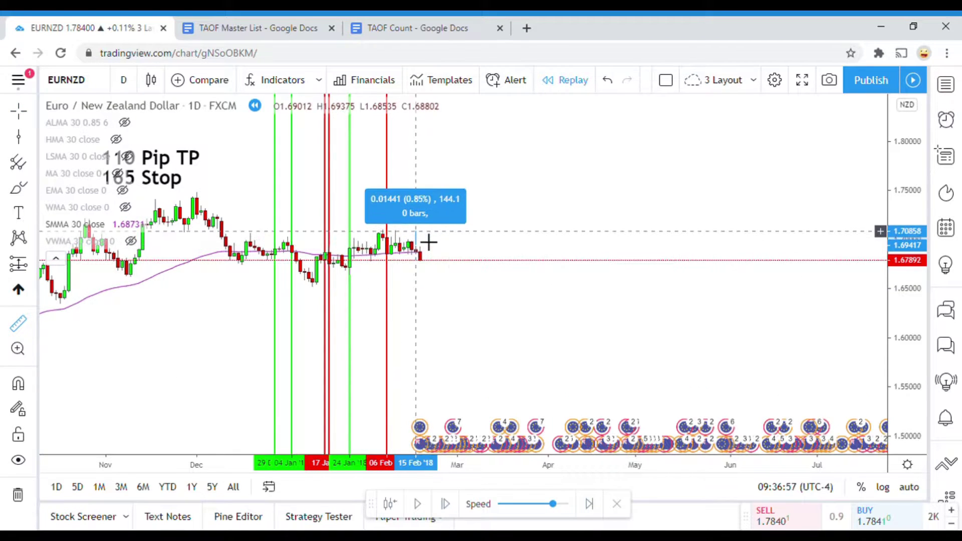
pyautogui.click(428, 243)
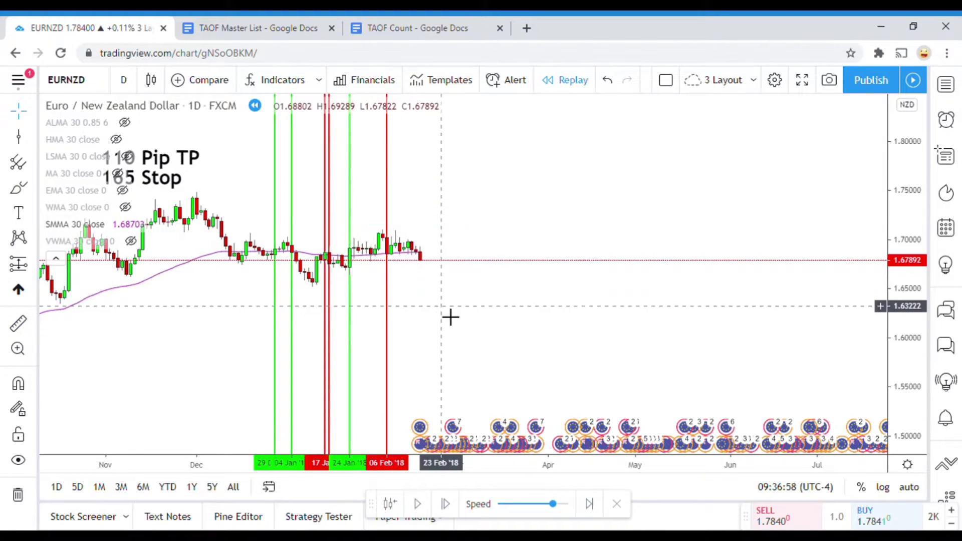
pyautogui.click(19, 138)
pyautogui.click(388, 294)
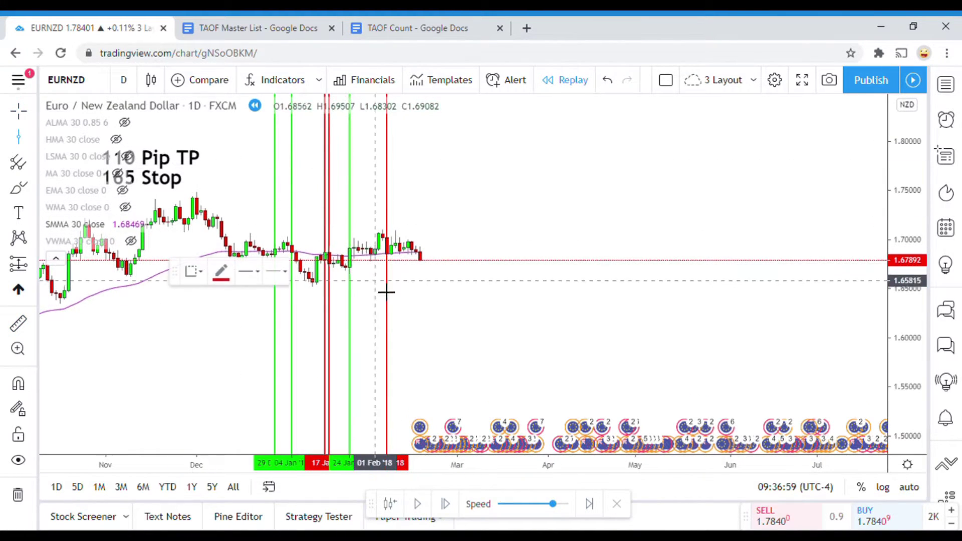
pyautogui.click(222, 273)
pyautogui.click(269, 311)
pyautogui.click(525, 333)
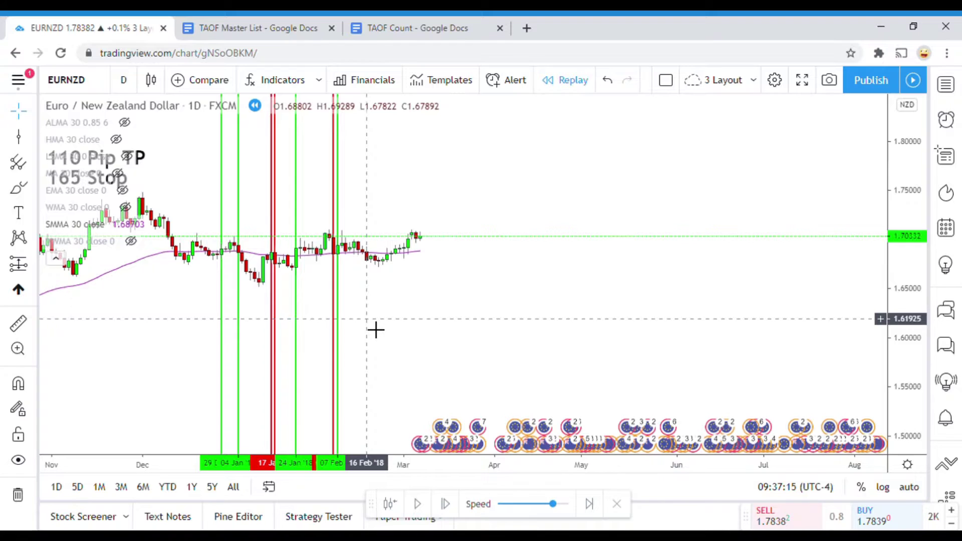
# Step: Mark 16 Feb '18 with a red loss line
pyautogui.hotkey('alt', 'v')
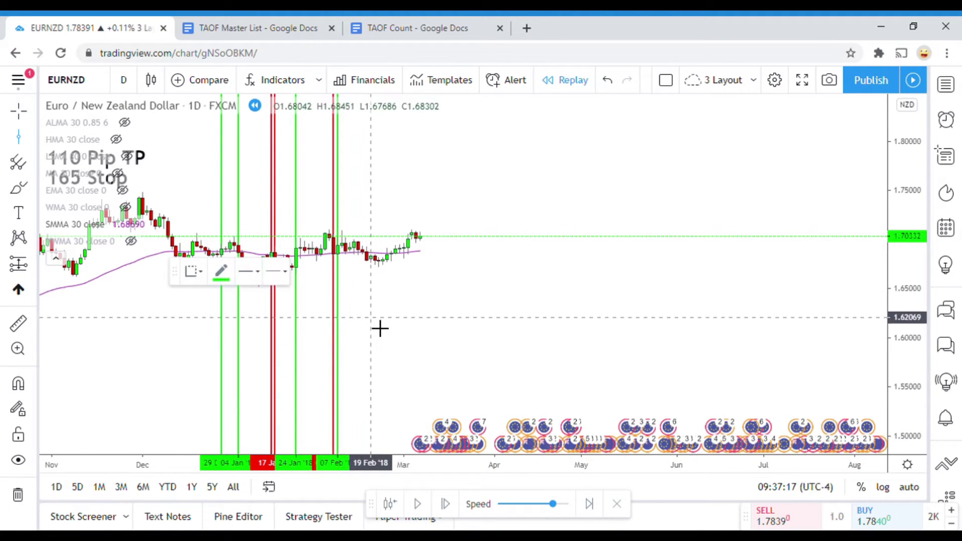
pyautogui.click(379, 327)
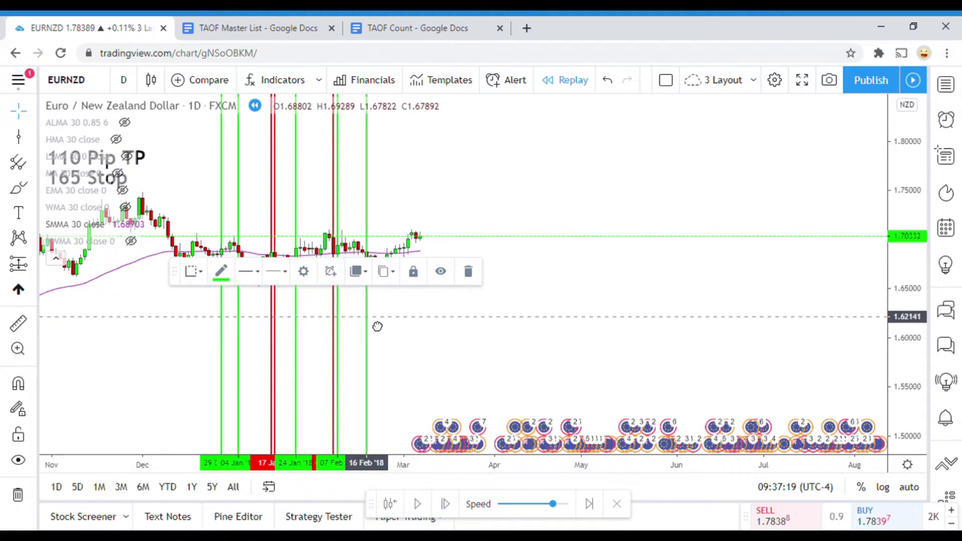
pyautogui.click(226, 271)
pyautogui.click(229, 312)
pyautogui.click(396, 326)
# Step: Advance the replay, measure the February move, and mark 27 Feb '18 with a green win line
pyautogui.click(418, 504)
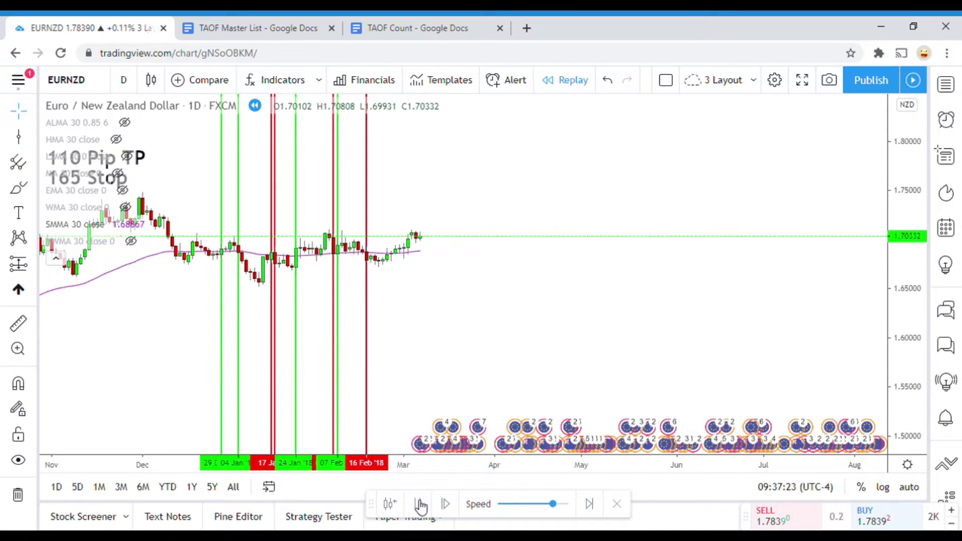
pyautogui.click(420, 505)
pyautogui.click(18, 324)
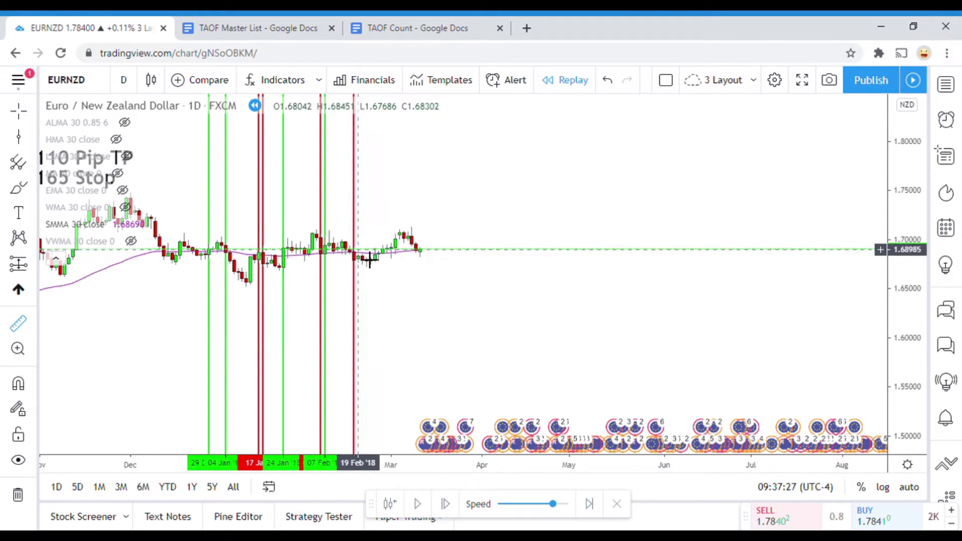
pyautogui.click(361, 249)
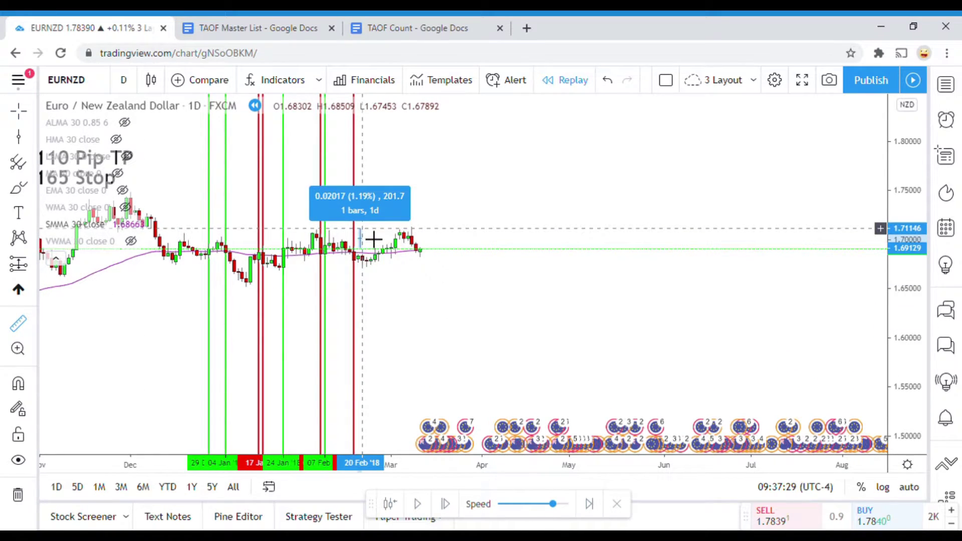
pyautogui.click(429, 315)
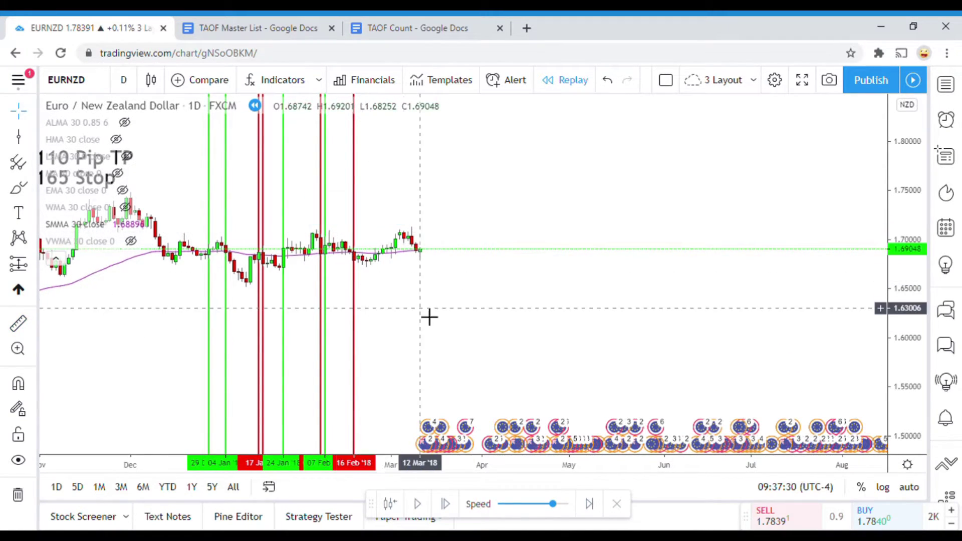
pyautogui.click(18, 140)
pyautogui.click(393, 324)
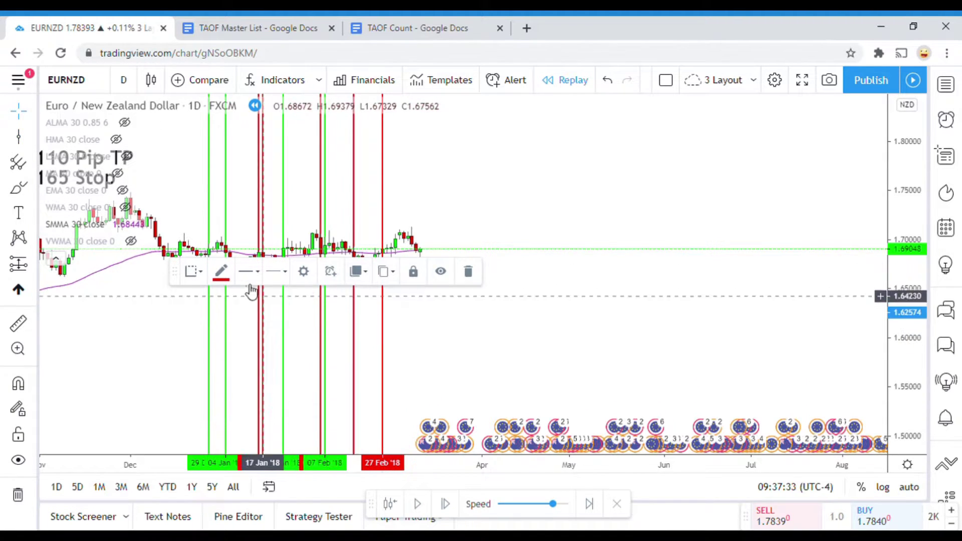
pyautogui.click(221, 272)
pyautogui.click(269, 313)
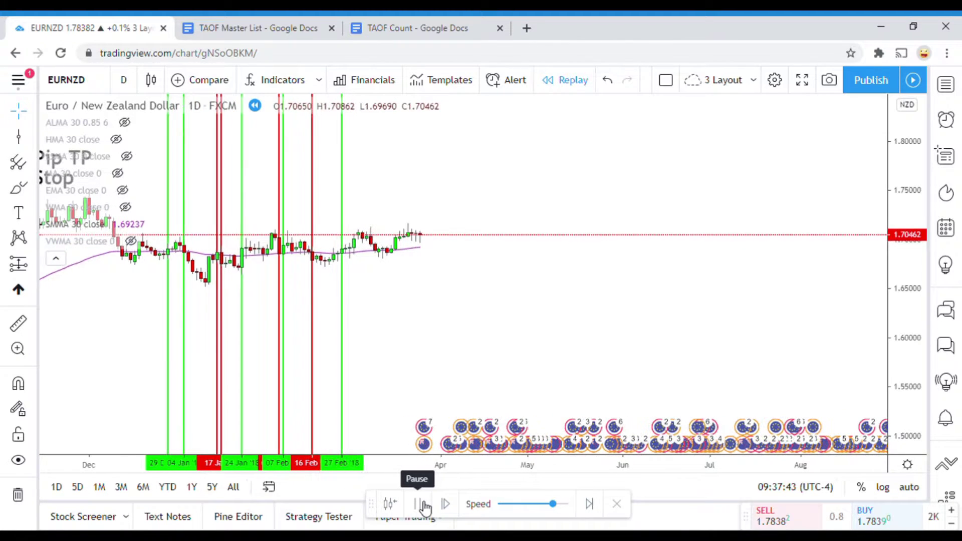
# Step: Pause the replay and mark 12 Mar '18 with a red loss line
pyautogui.click(422, 505)
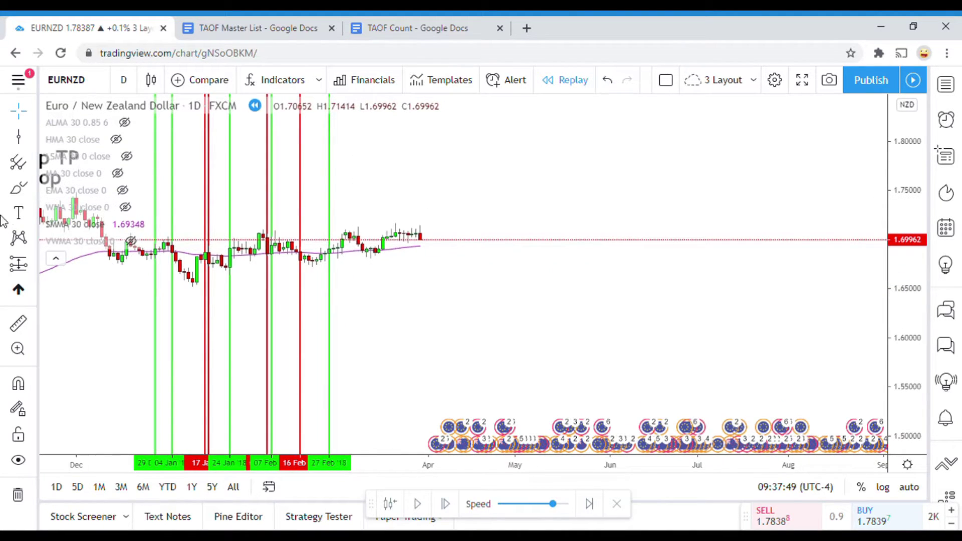
pyautogui.click(22, 158)
pyautogui.click(368, 300)
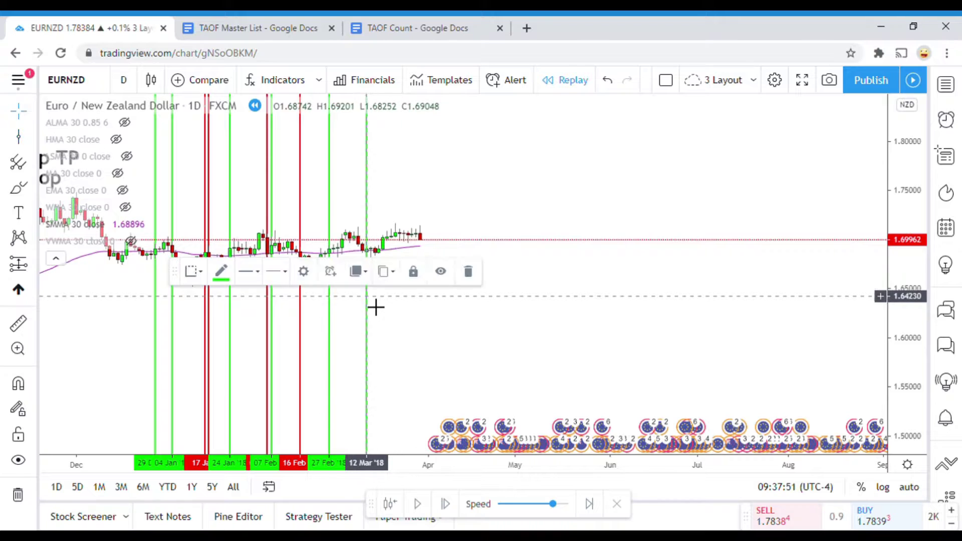
pyautogui.click(224, 271)
pyautogui.click(232, 313)
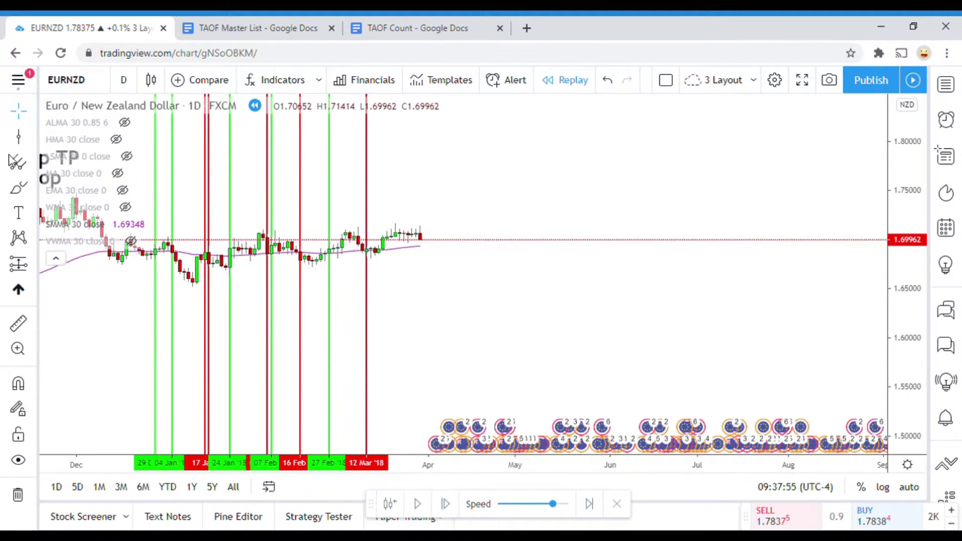
# Step: Mark 15 Mar '18 with a green win line
pyautogui.click(387, 299)
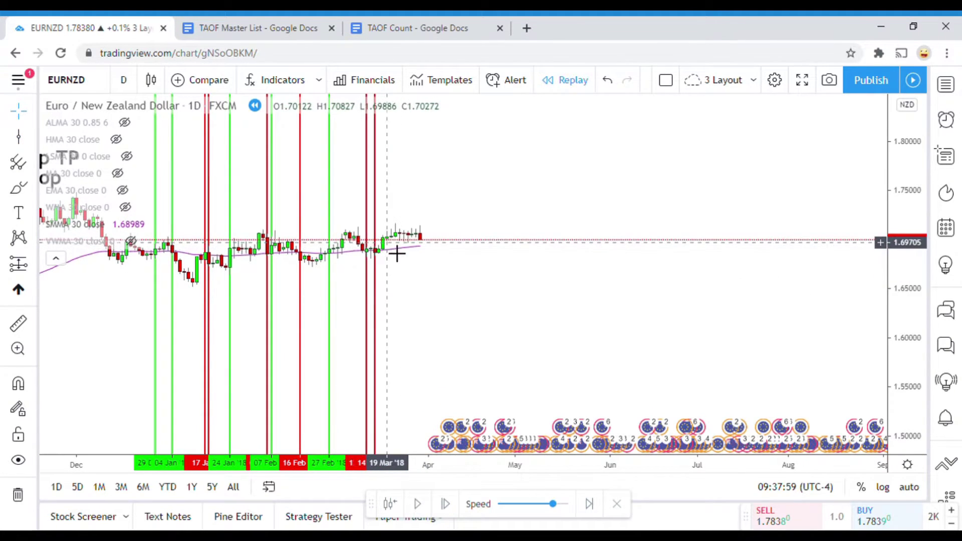
pyautogui.click(13, 136)
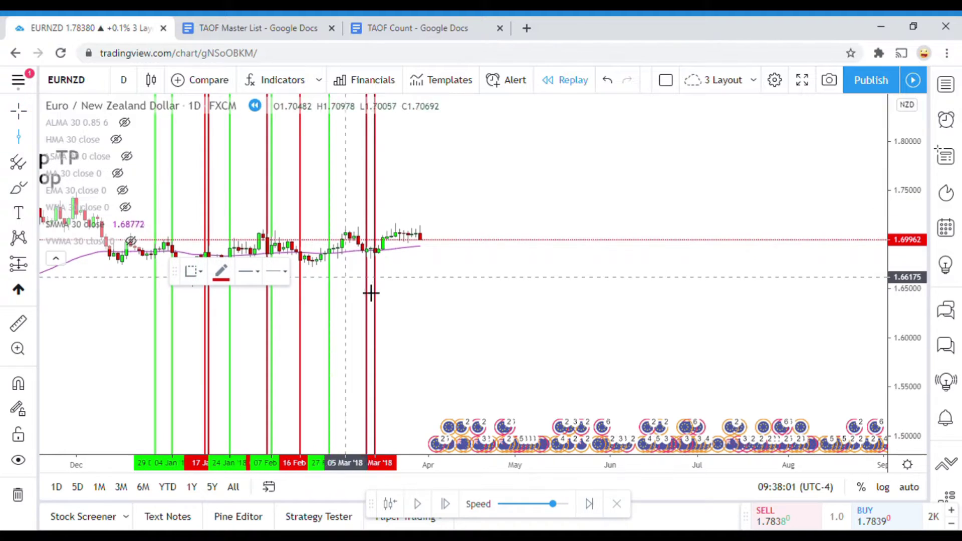
pyautogui.click(379, 300)
pyautogui.click(223, 271)
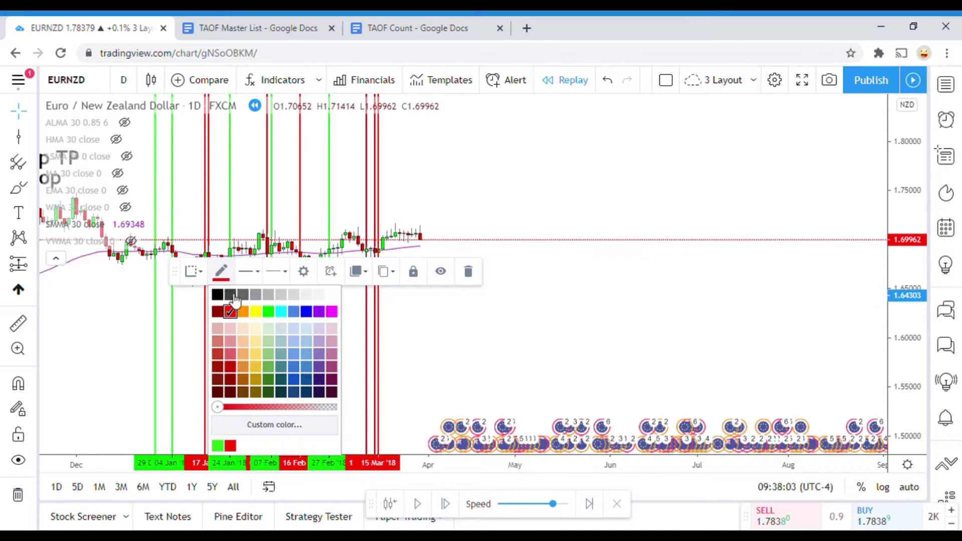
pyautogui.click(271, 313)
pyautogui.click(456, 349)
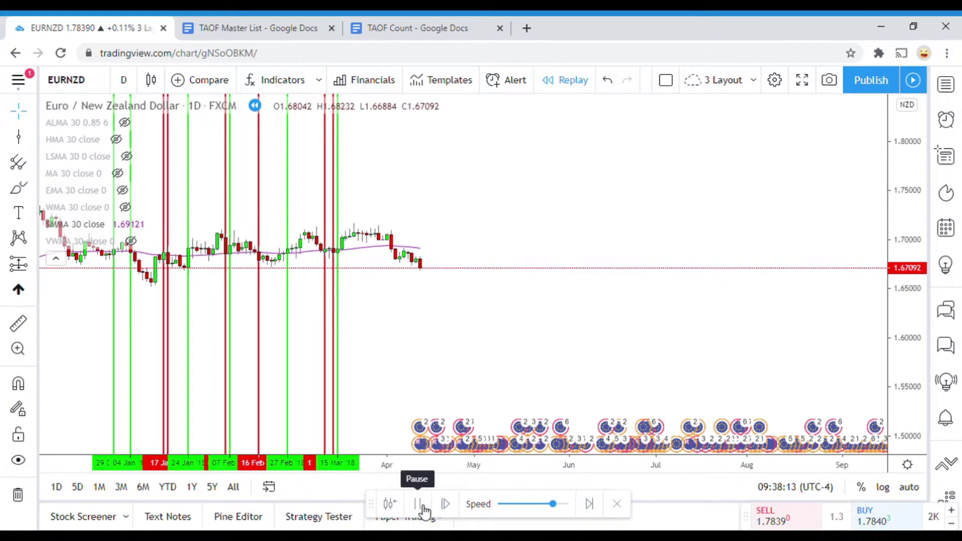
# Step: Mark the 03 Apr and 19 Apr '18 signals with green win lines
pyautogui.click(420, 506)
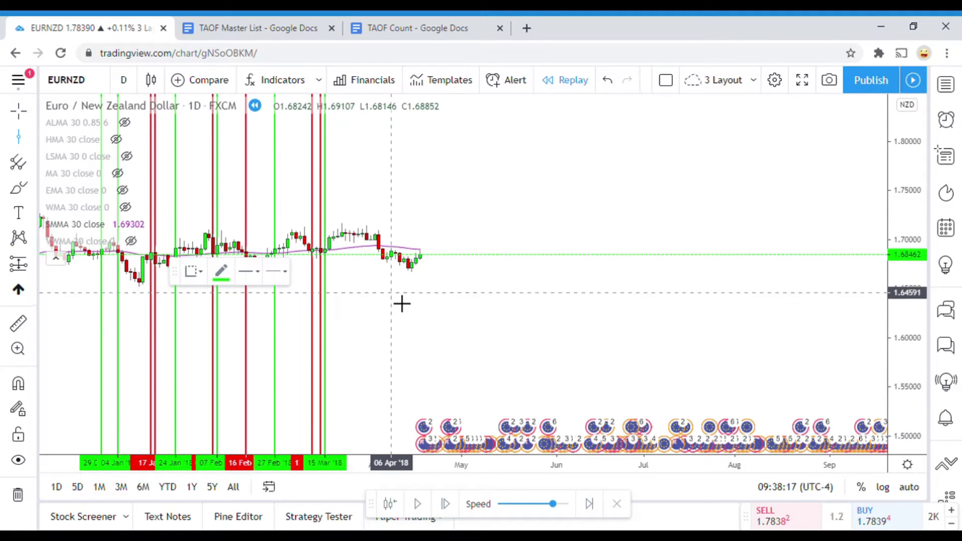
pyautogui.click(379, 290)
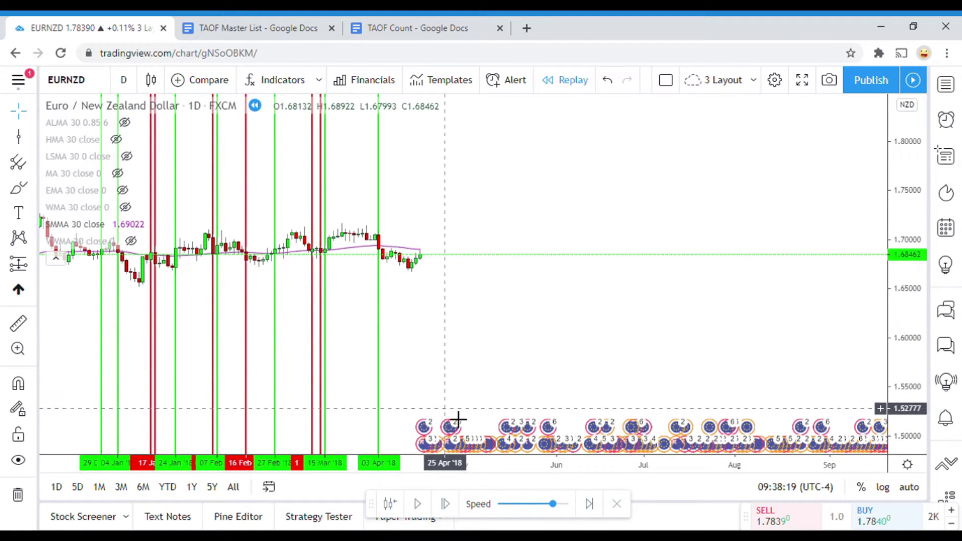
pyautogui.click(430, 468)
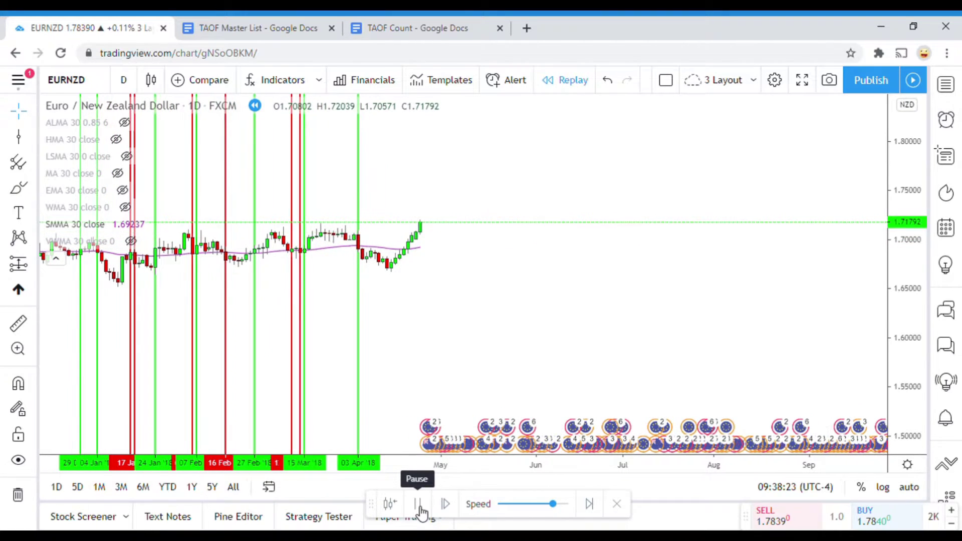
pyautogui.click(419, 504)
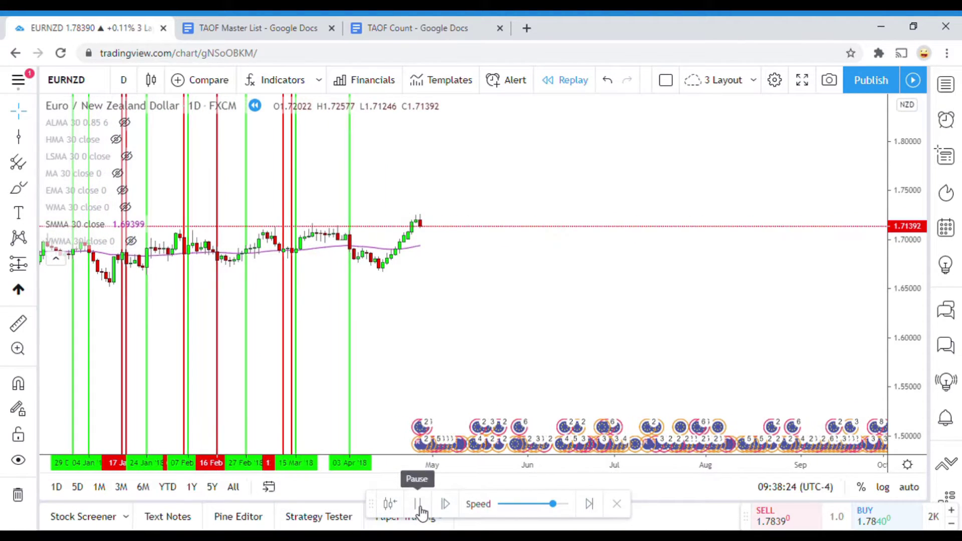
pyautogui.click(18, 136)
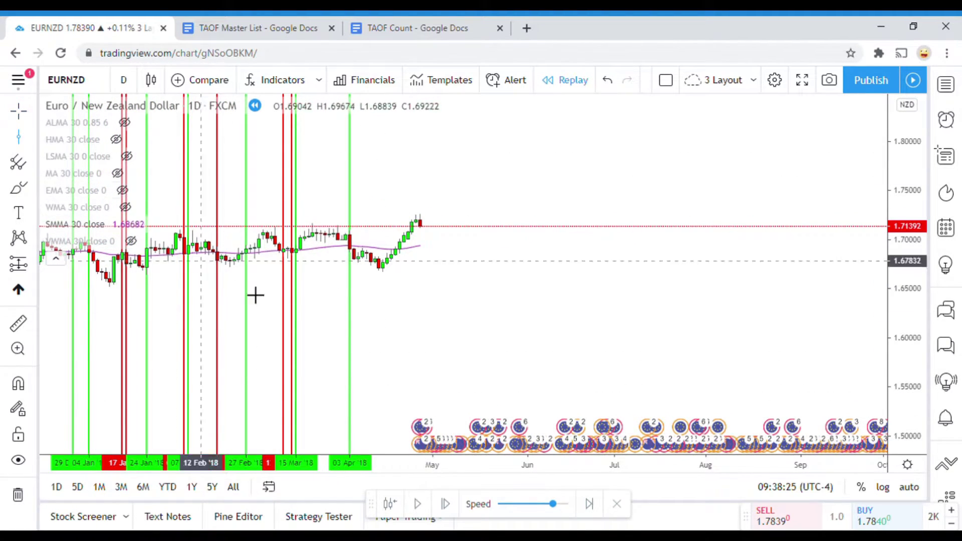
pyautogui.click(408, 326)
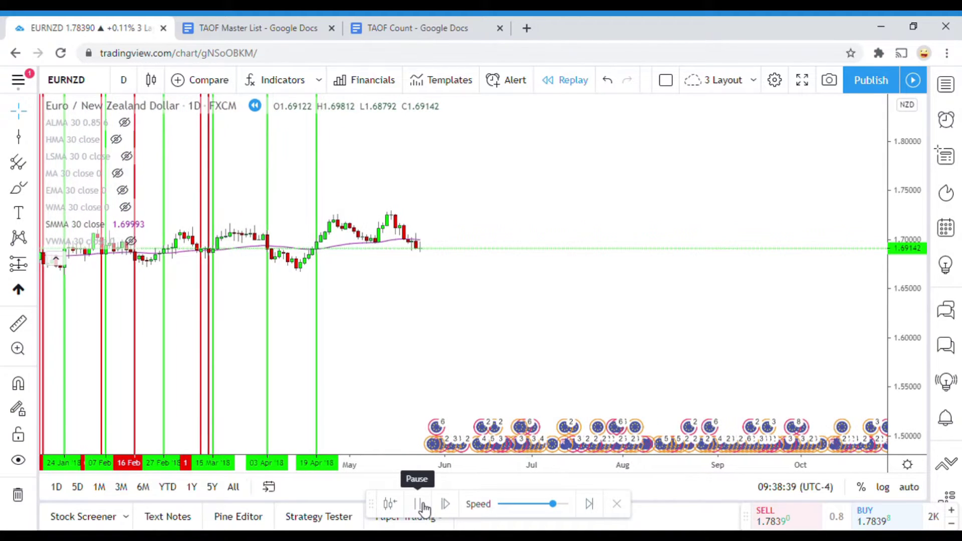
# Step: Pause at the 21 May '18 signal and mark it with a green win line
pyautogui.click(421, 504)
pyautogui.click(18, 136)
pyautogui.click(387, 303)
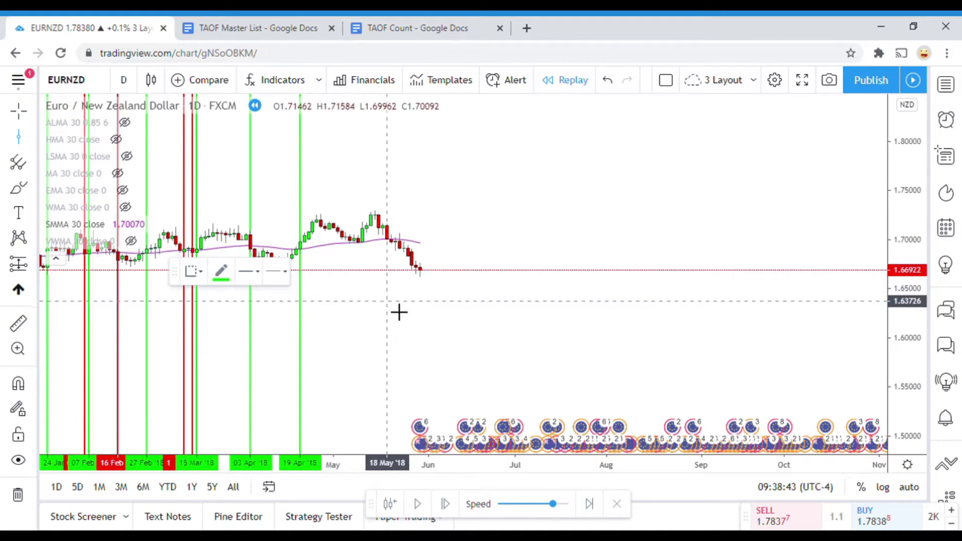
pyautogui.click(458, 361)
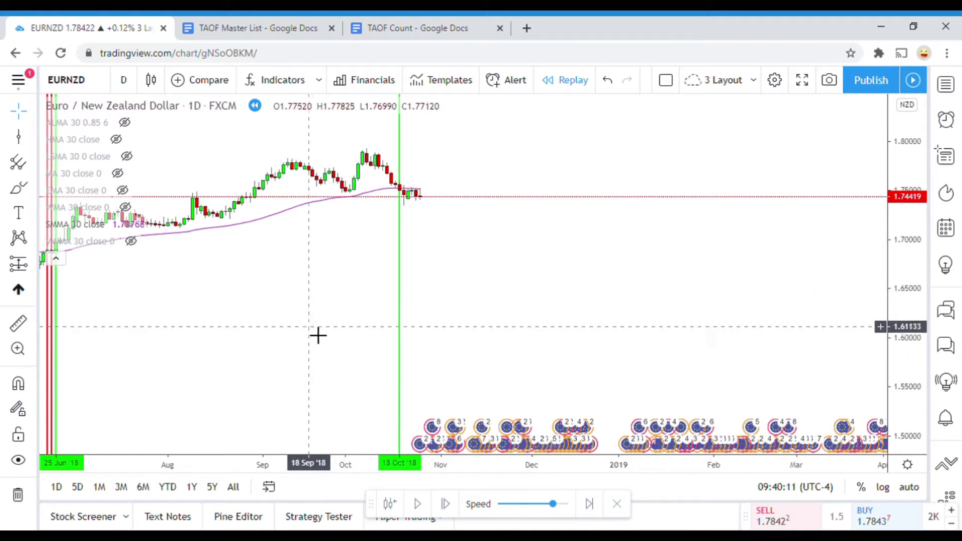
# Step: Pan the chart left and replay from mid-October to late December 2018, closing at 1.69110
pyautogui.moveTo(200, 301); pyautogui.dragTo(231, 346)
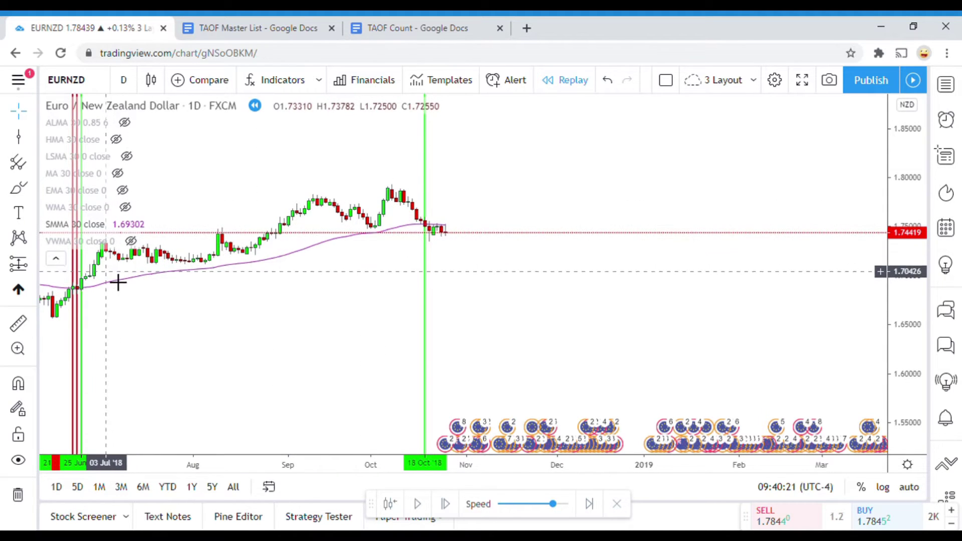
pyautogui.moveTo(319, 355); pyautogui.dragTo(243, 364)
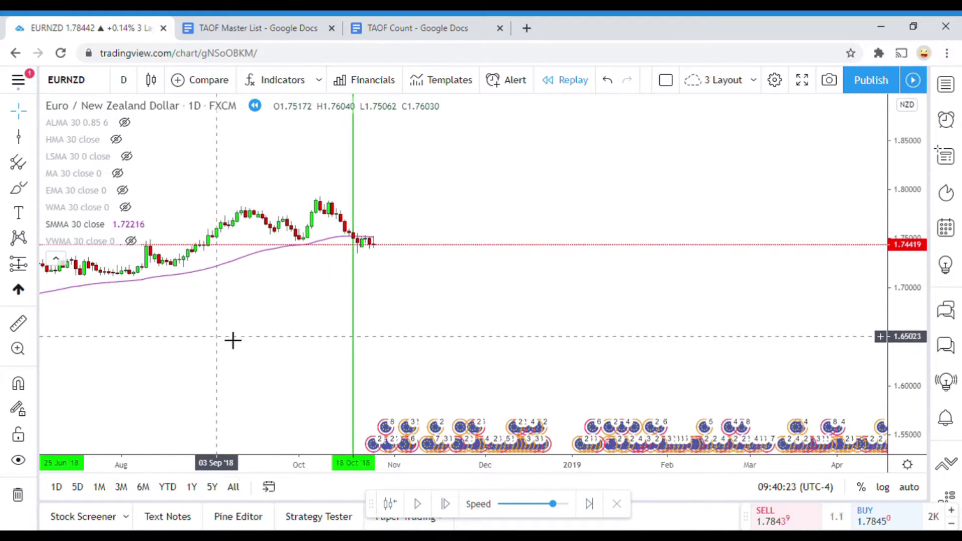
pyautogui.click(420, 504)
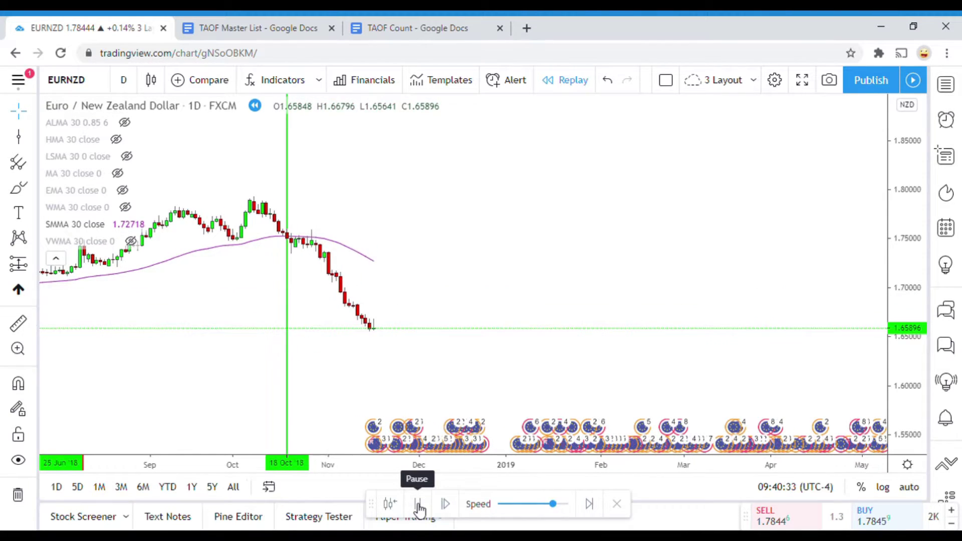
pyautogui.click(419, 504)
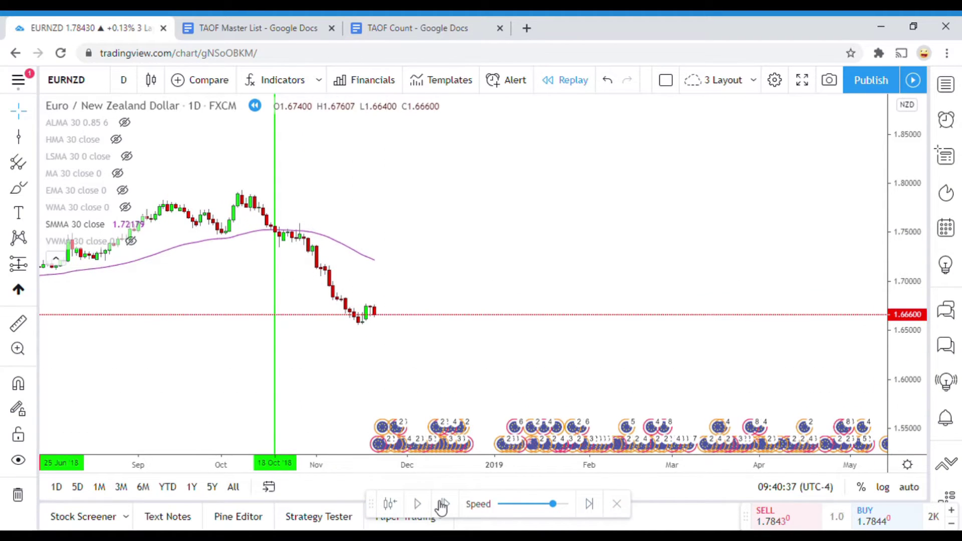
pyautogui.click(419, 504)
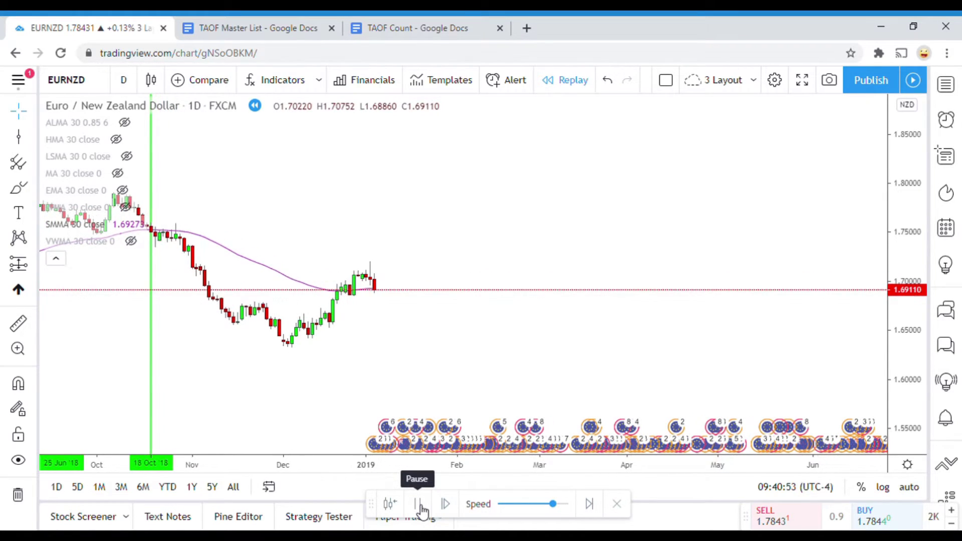
# Step: Pause the replay and mark 21 Dec and 26 Dec '18 with red loss lines
pyautogui.click(419, 504)
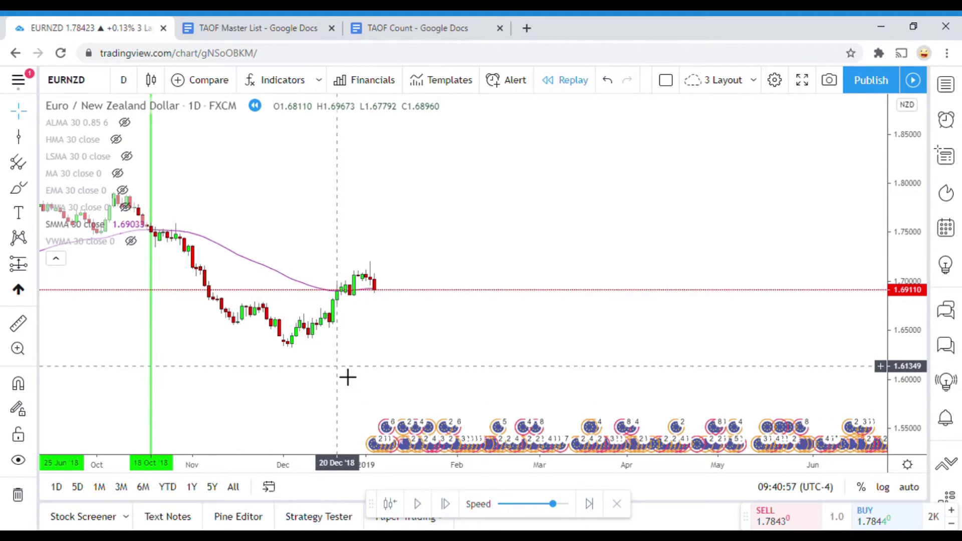
pyautogui.moveTo(348, 376); pyautogui.dragTo(361, 388)
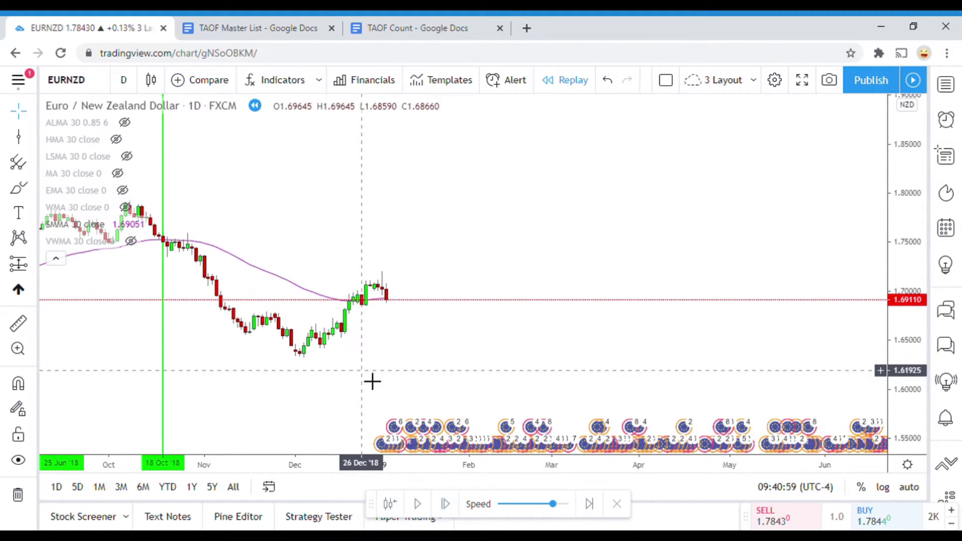
pyautogui.click(18, 136)
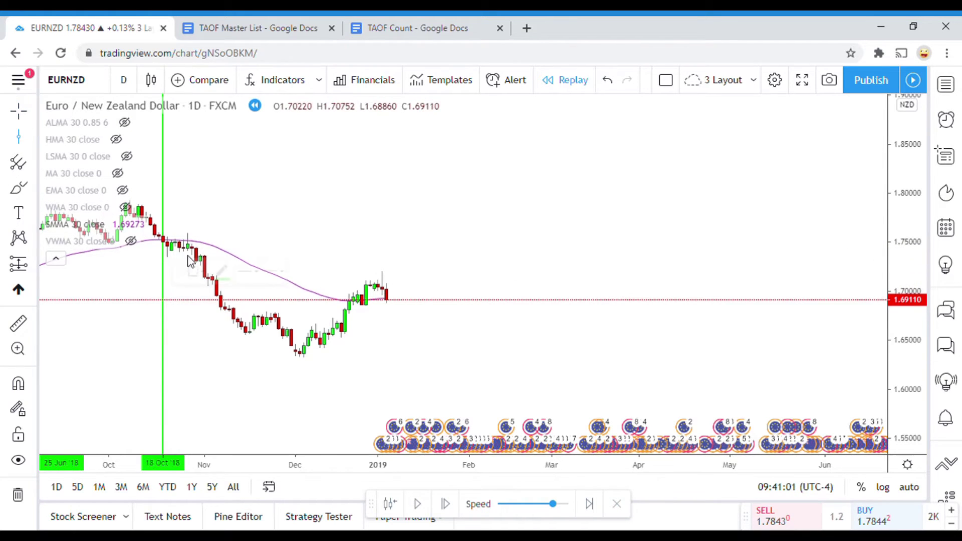
pyautogui.click(366, 361)
pyautogui.click(221, 272)
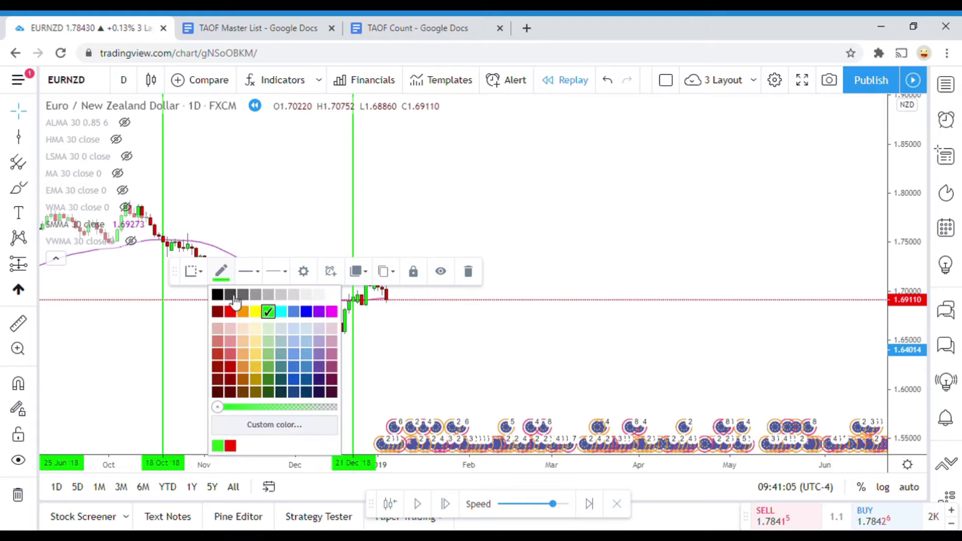
pyautogui.click(230, 312)
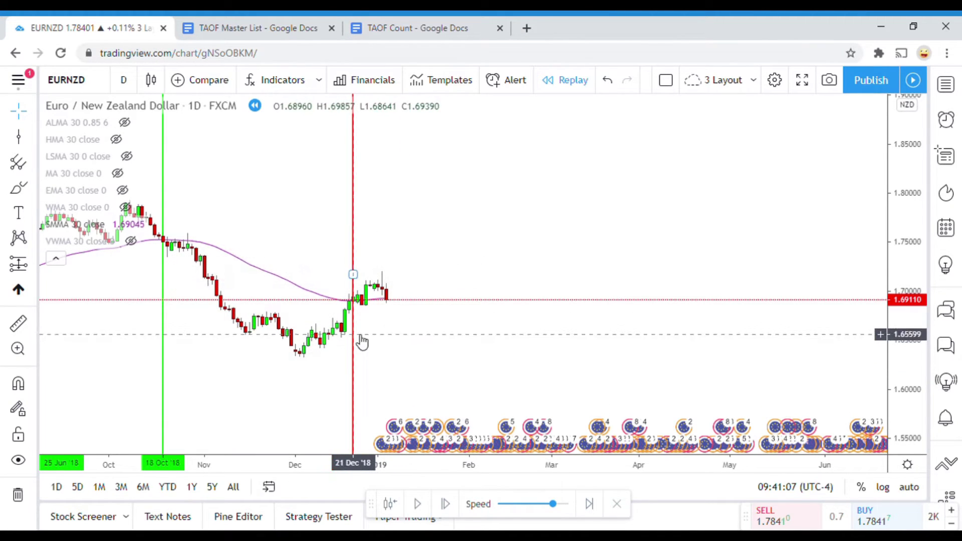
pyautogui.click(18, 136)
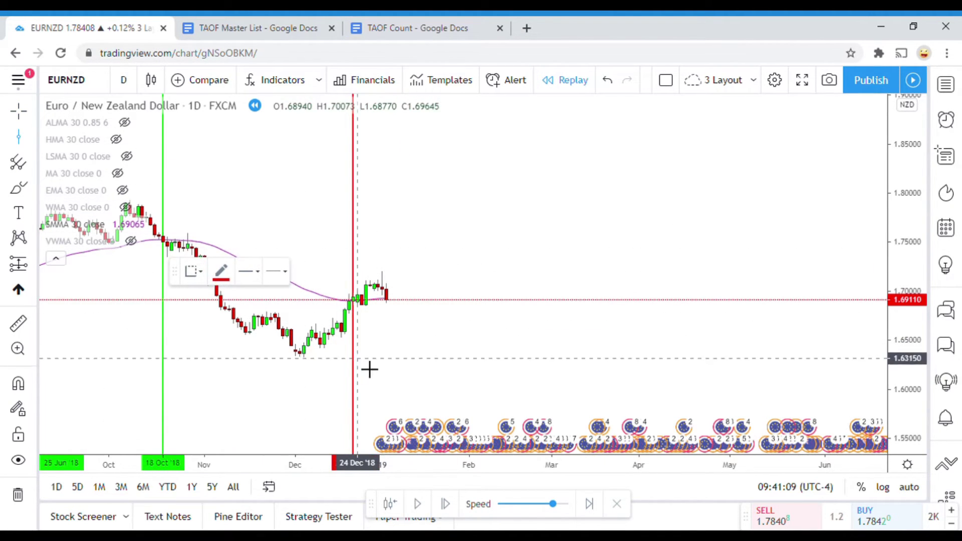
pyautogui.click(362, 351)
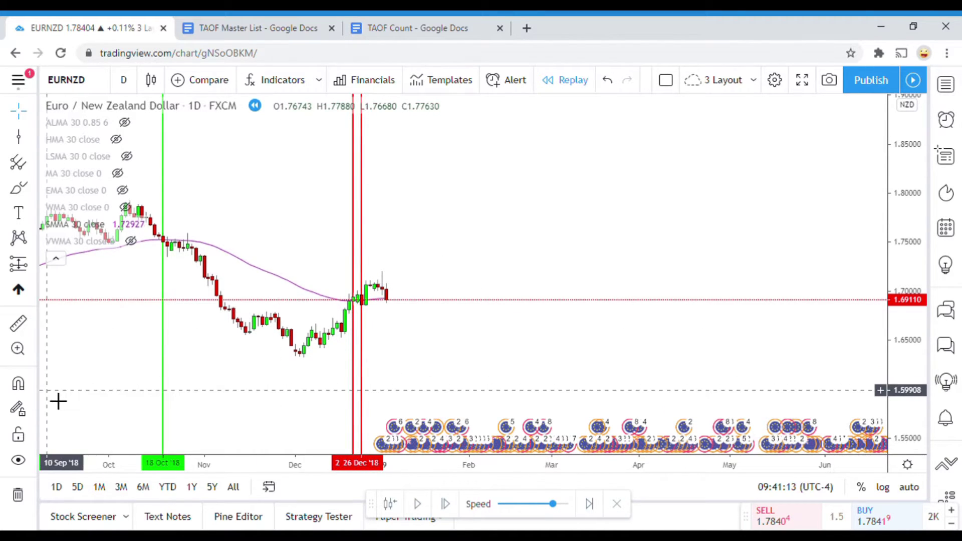
# Step: Measure the move from the last candle and mark 27 Dec '18 with a green win line
pyautogui.click(18, 324)
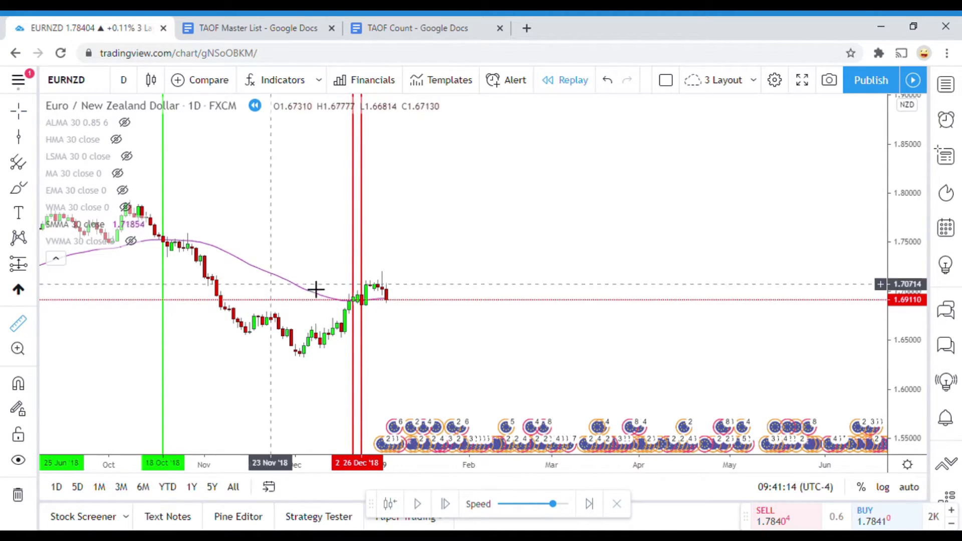
pyautogui.click(411, 294)
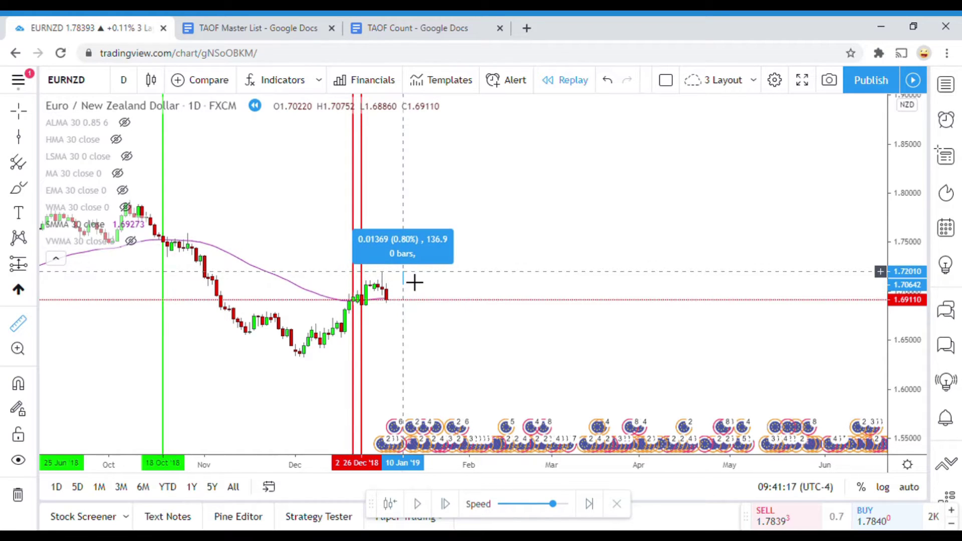
pyautogui.click(413, 281)
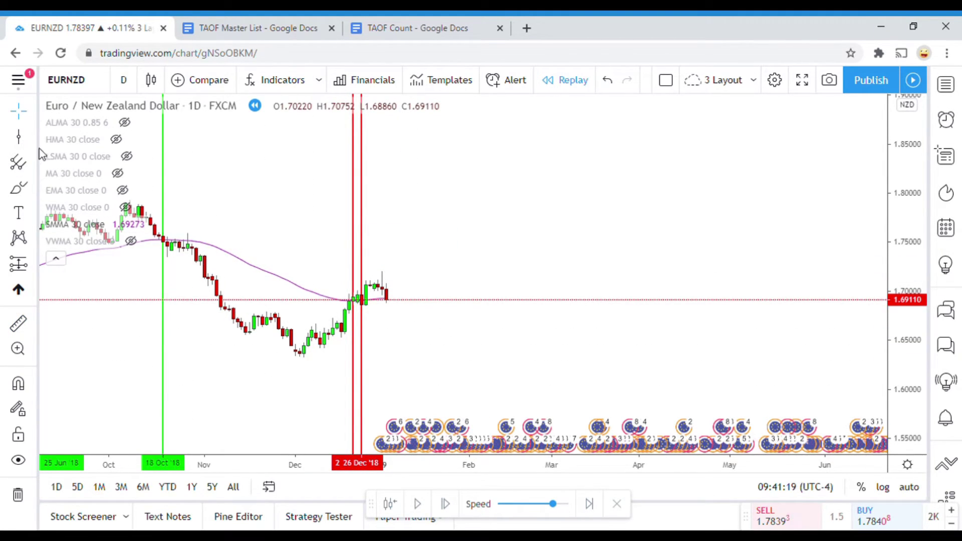
pyautogui.click(365, 351)
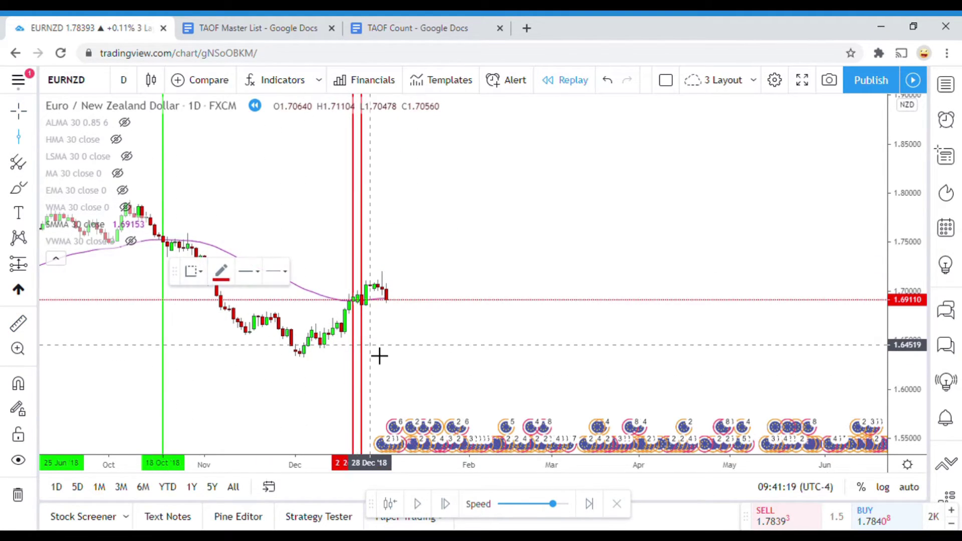
pyautogui.click(221, 271)
pyautogui.click(277, 323)
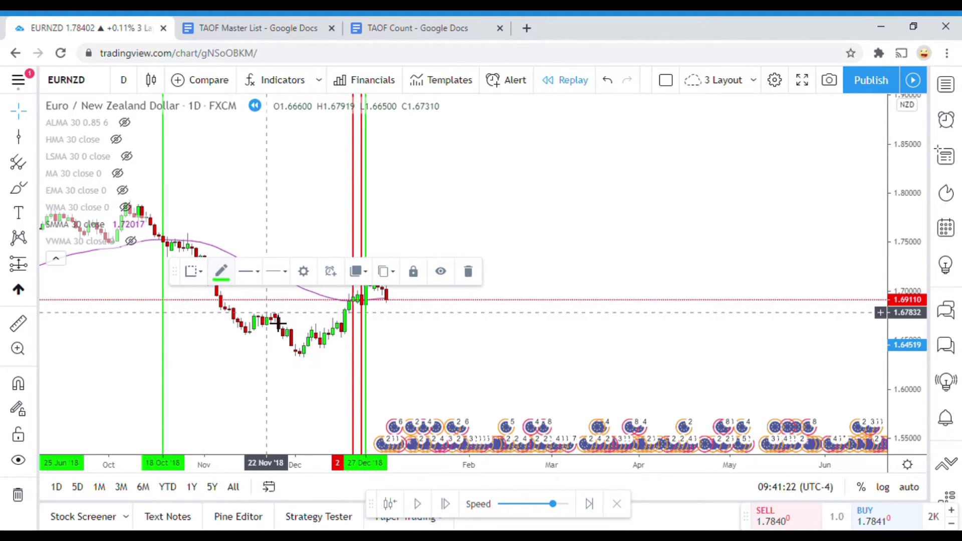
pyautogui.click(484, 430)
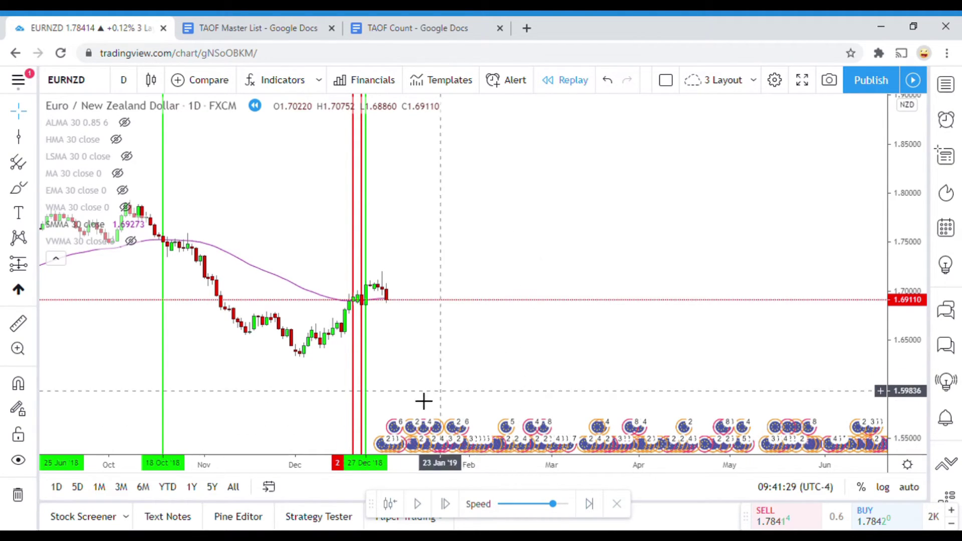
# Step: Zoom out and pan so the January–December 2018 win and loss markers are all visible
pyautogui.scroll(-4, 502, 416)
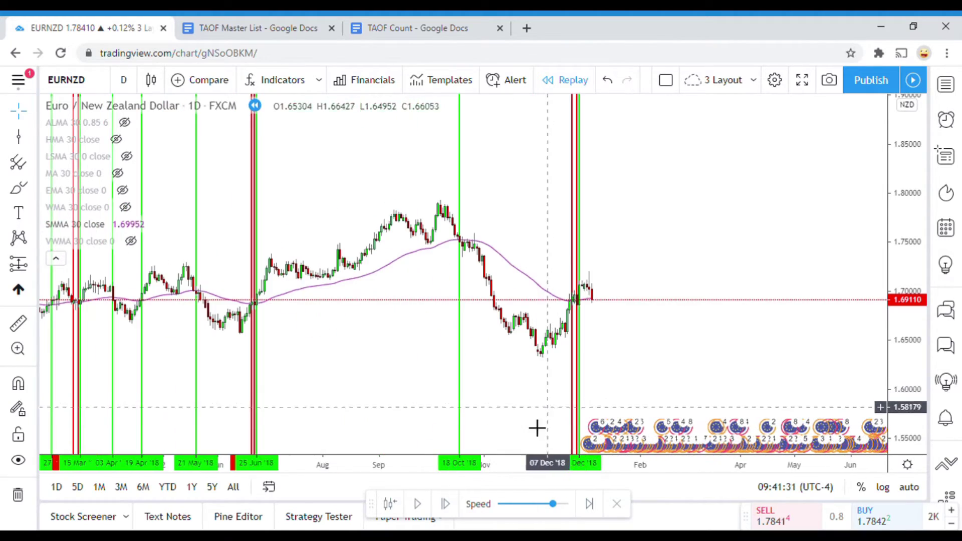
pyautogui.moveTo(485, 394); pyautogui.dragTo(599, 365)
pyautogui.scroll(2, 546, 389)
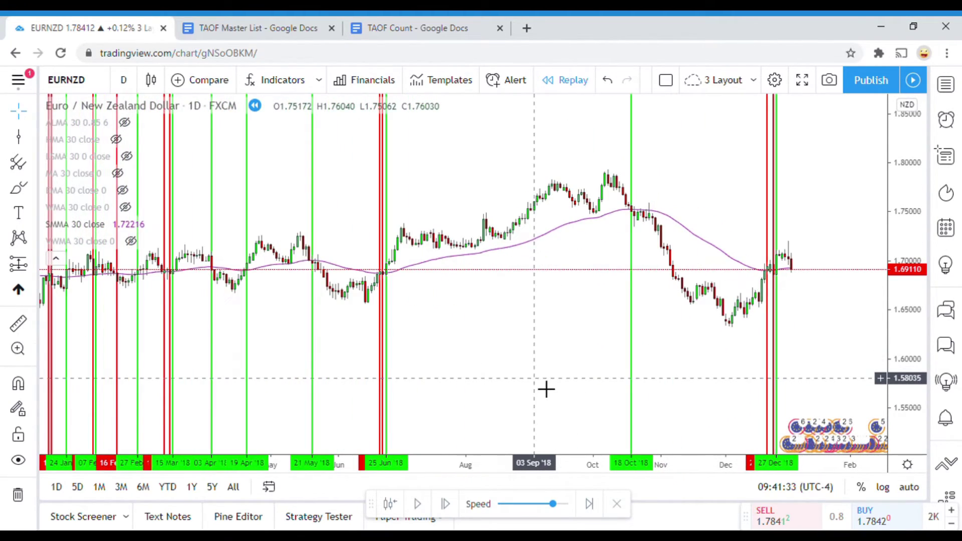
pyautogui.moveTo(534, 389); pyautogui.dragTo(597, 389)
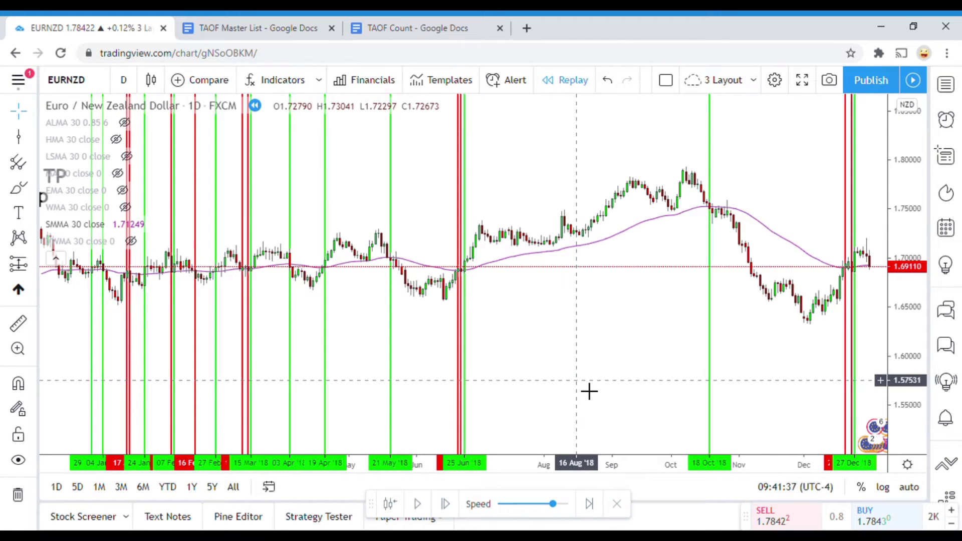